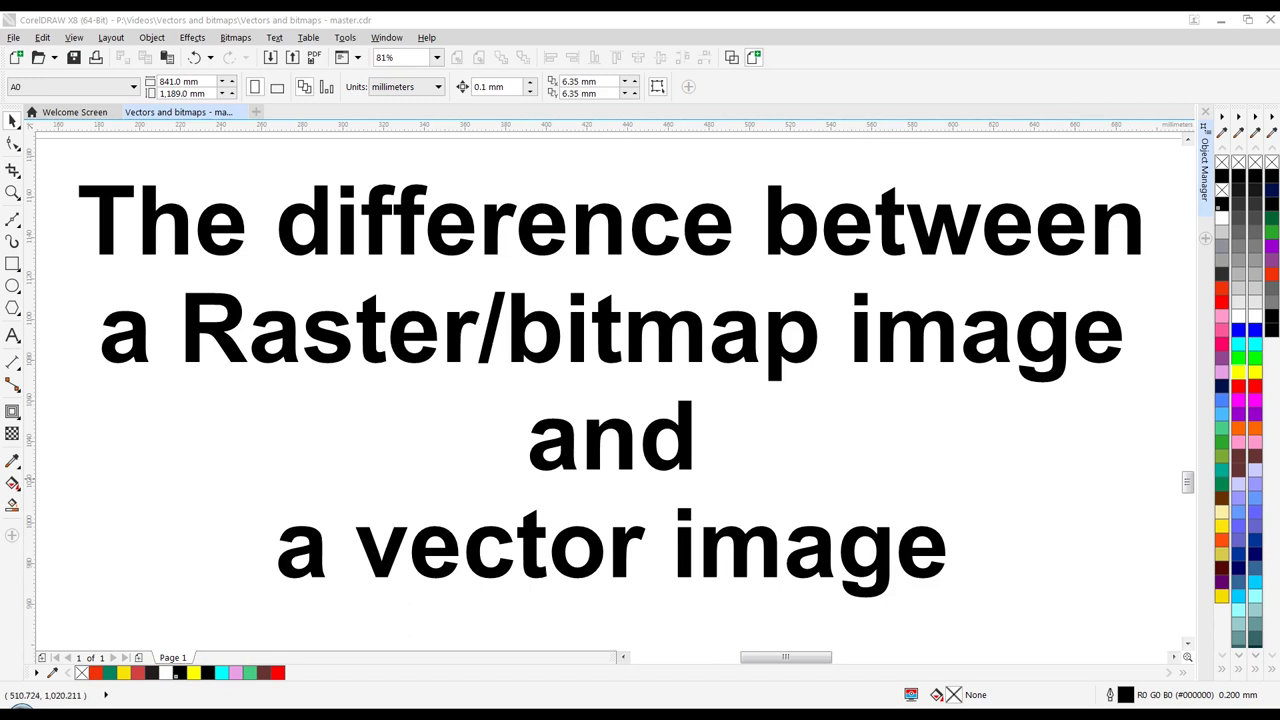
- Zoom out to the whole page, then zoom back in on the Burger King logos and format lists
scroll(645, 430, down, 5)
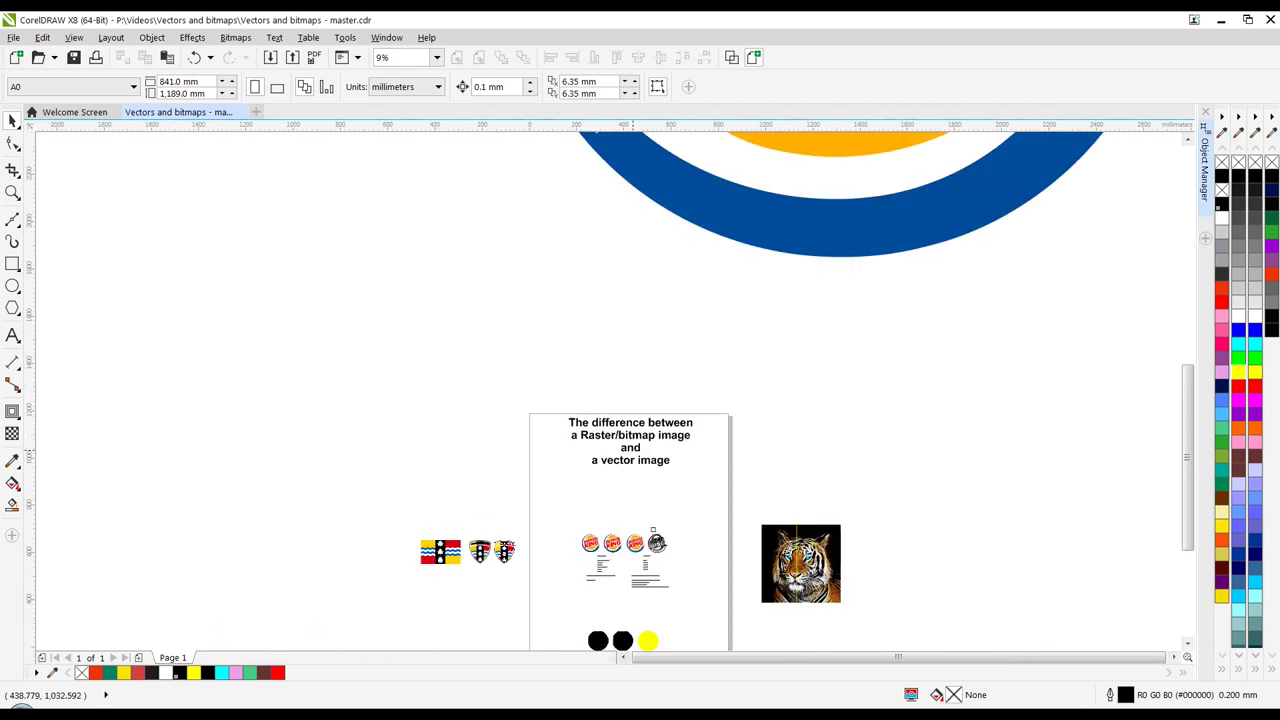
scroll(608, 575, up, 2)
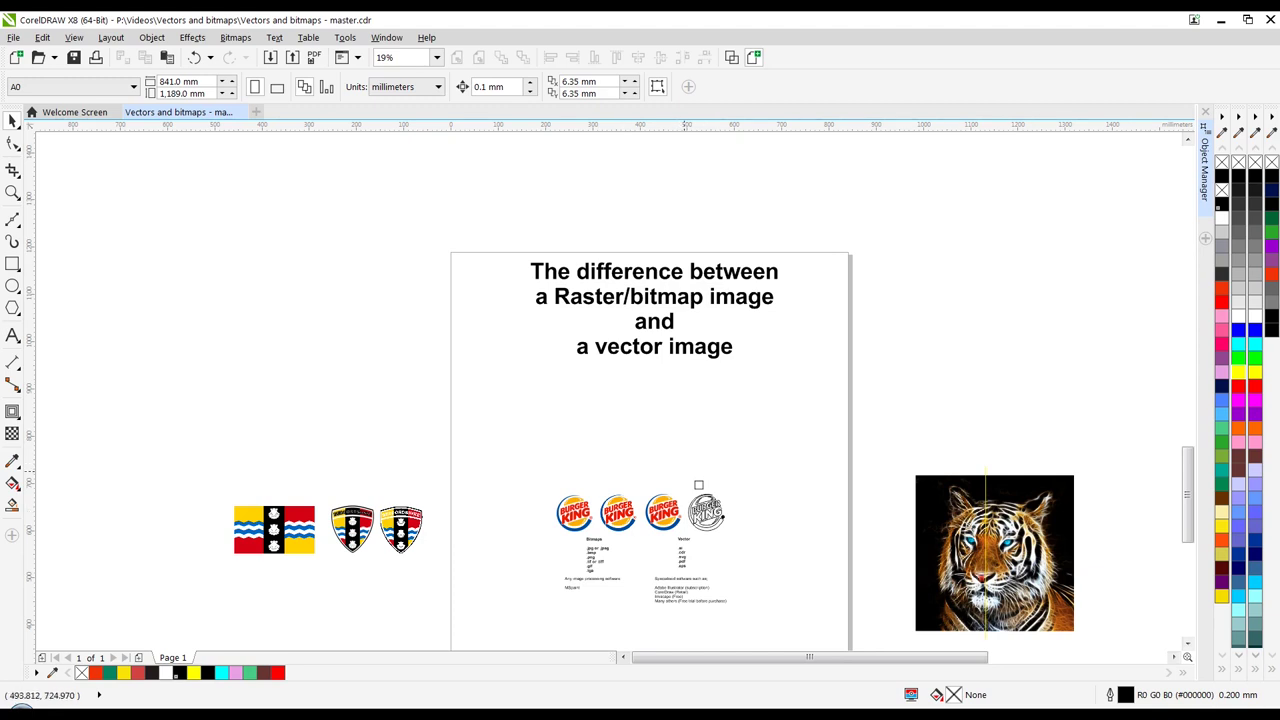
scroll(685, 469, down, 1)
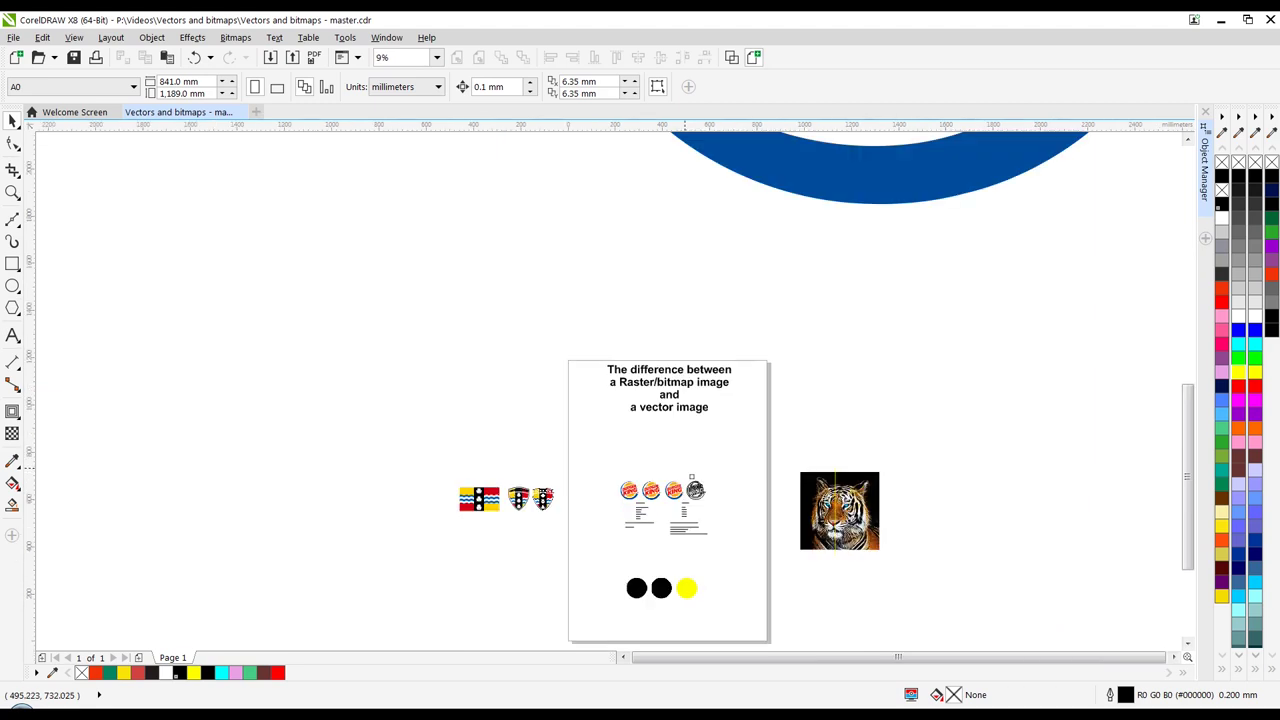
scroll(700, 370, up, 2)
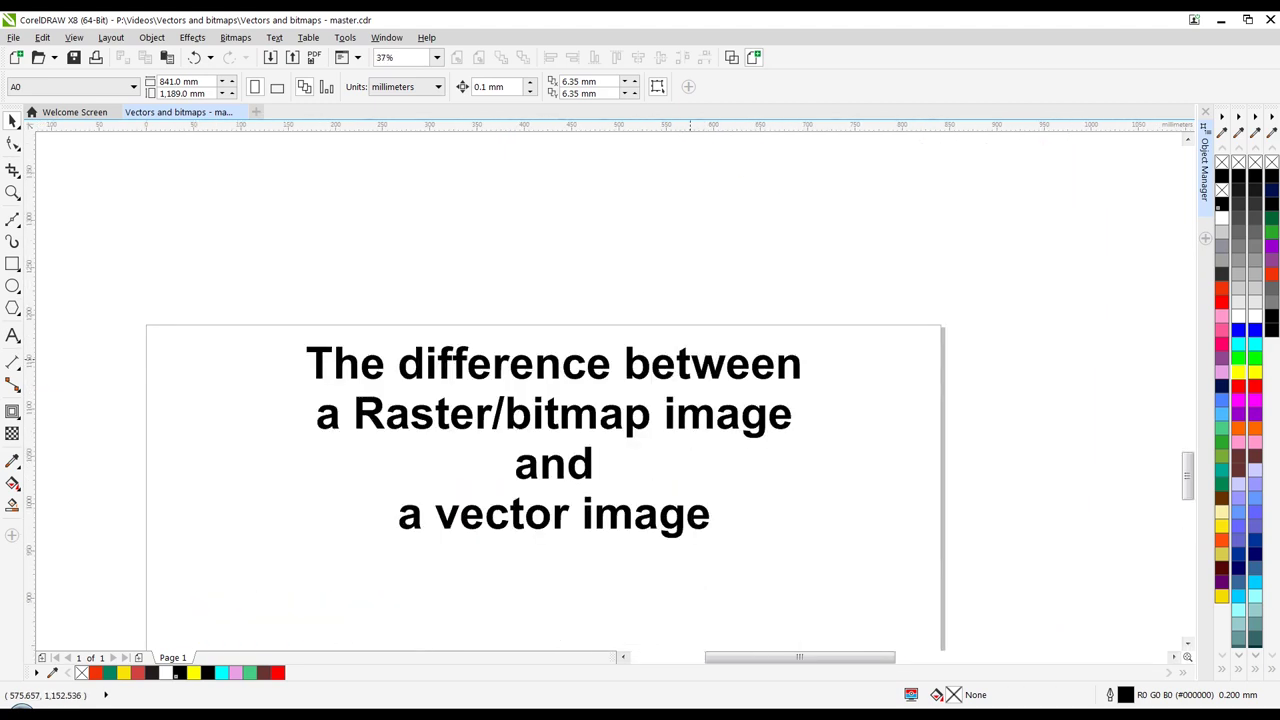
scroll(766, 365, up, 1)
scroll(766, 365, down, 1)
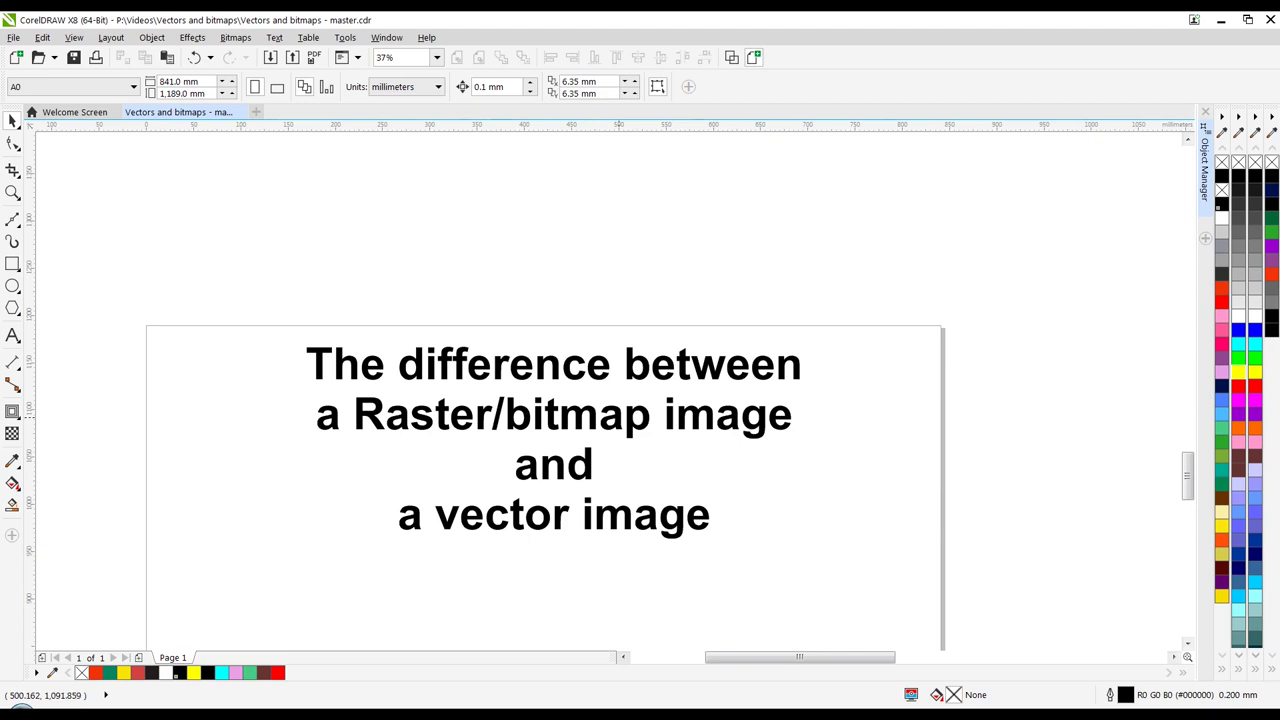
scroll(617, 417, down, 3)
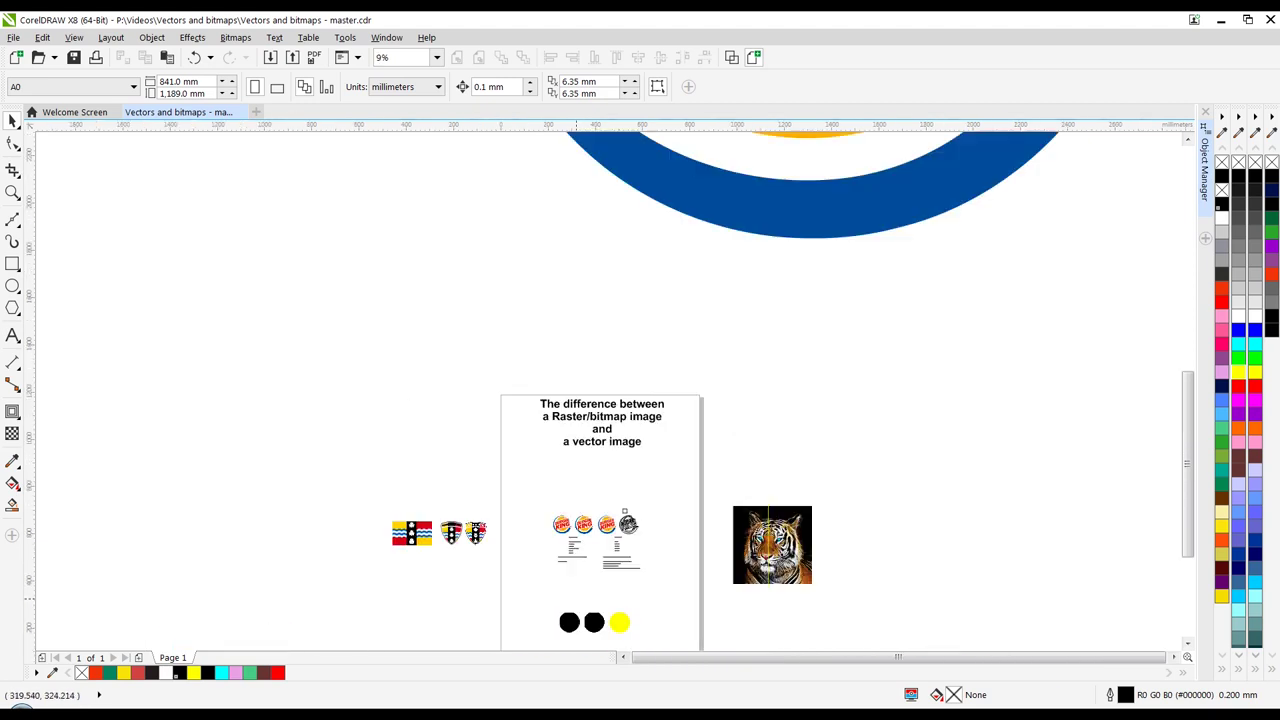
scroll(582, 572, up, 4)
scroll(582, 572, up, 2)
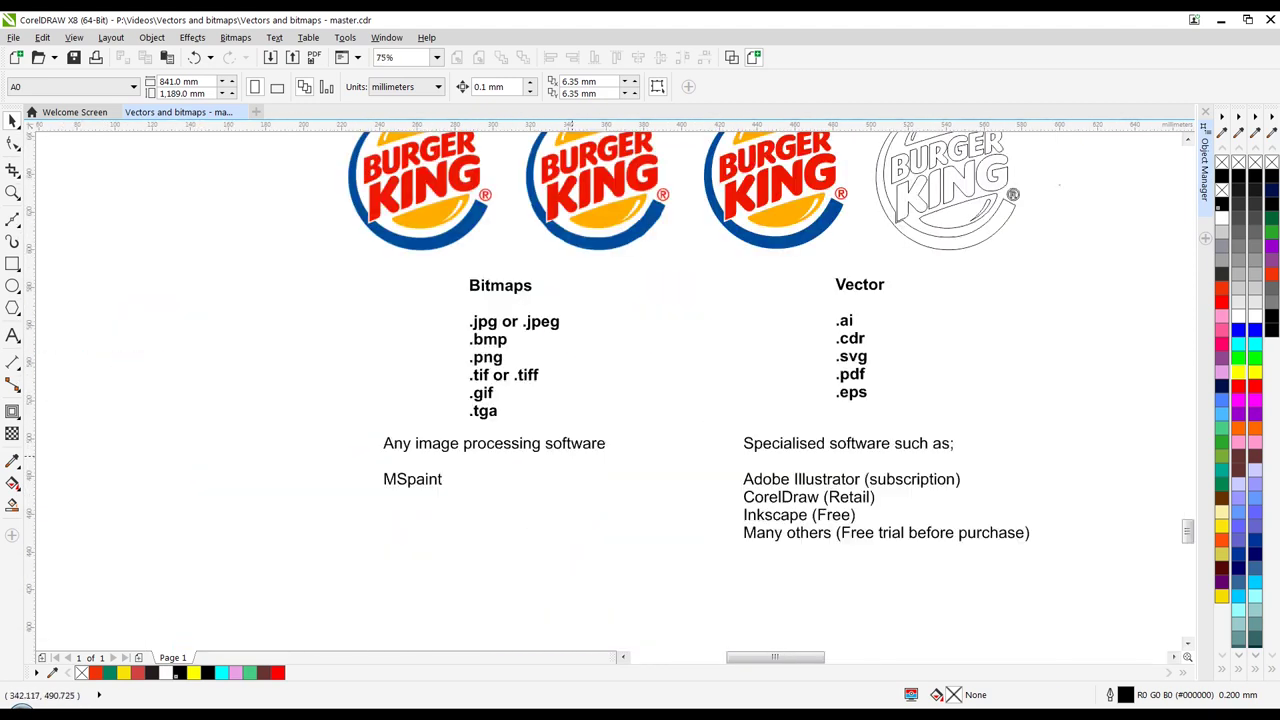
scroll(473, 326, up, 2)
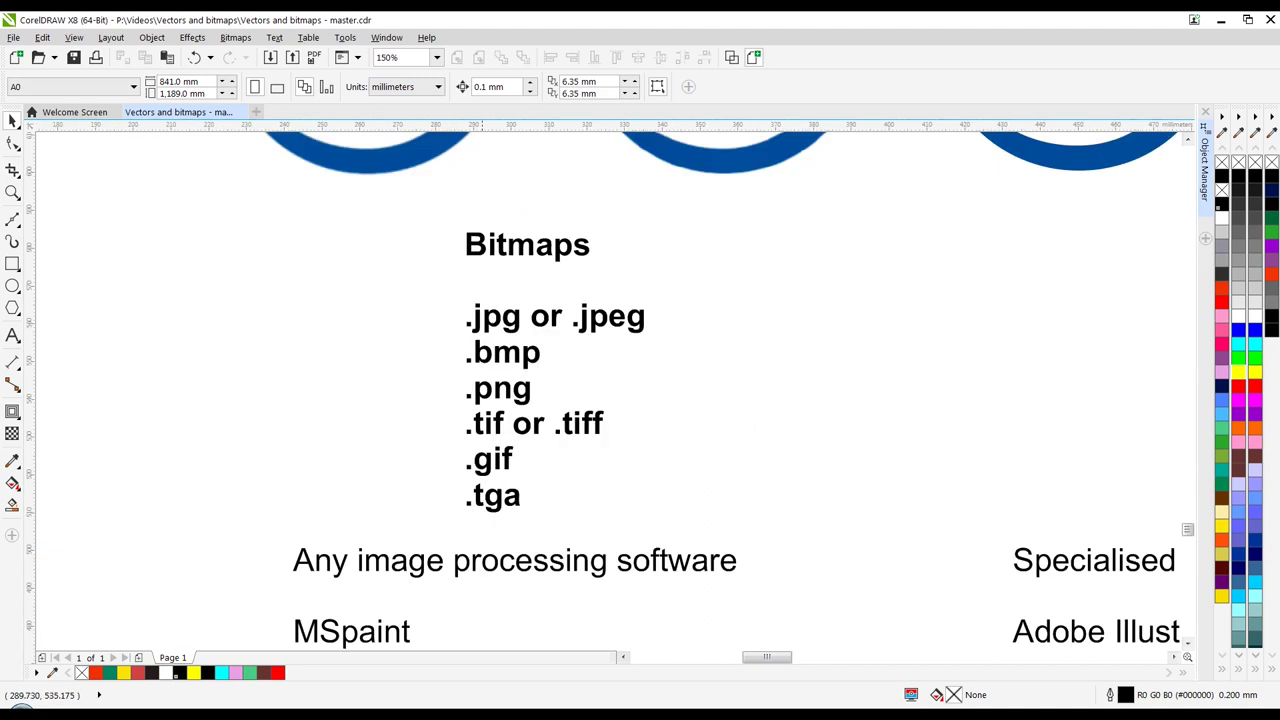
scroll(1187, 530, down, 1)
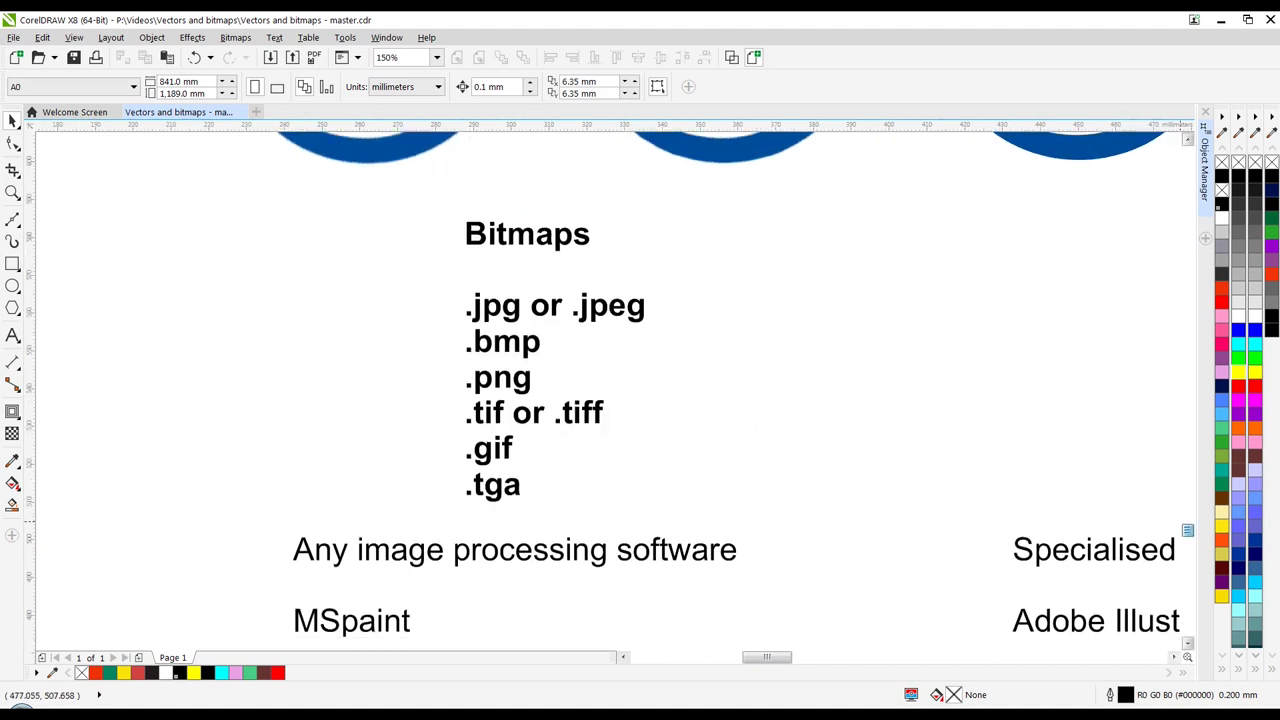
scroll(1187, 530, down, 3)
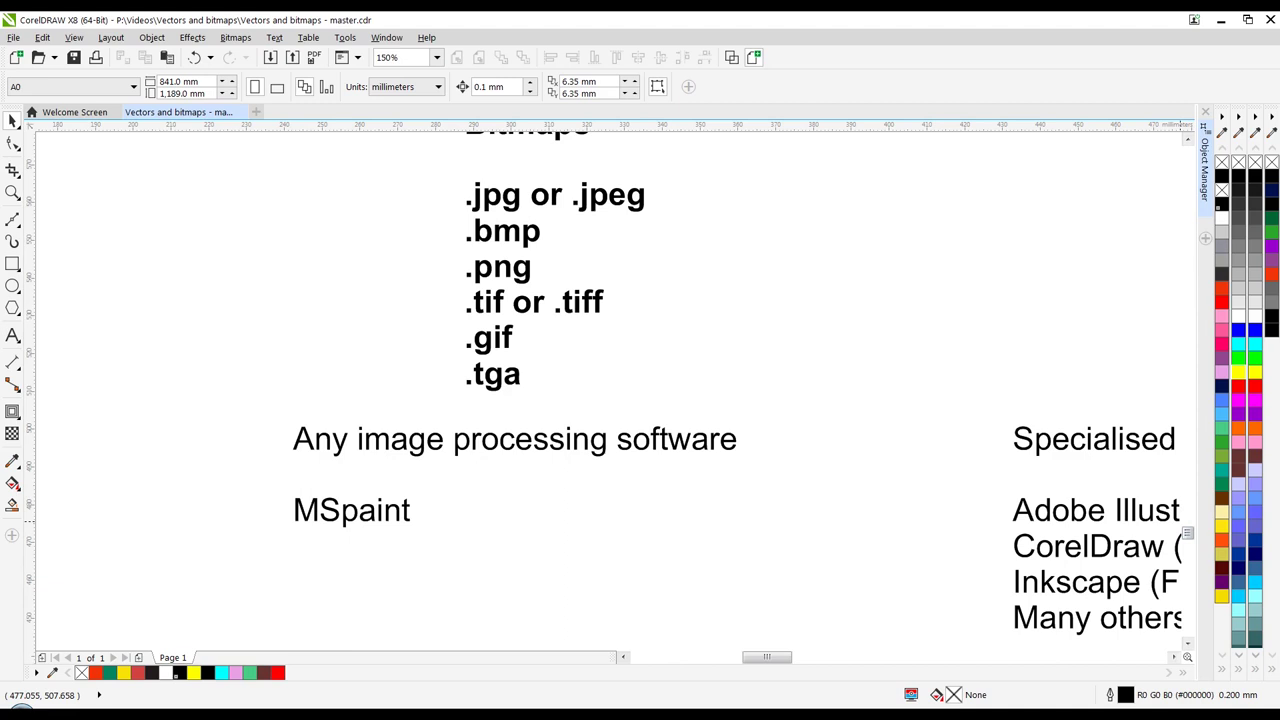
scroll(1187, 530, up, 1)
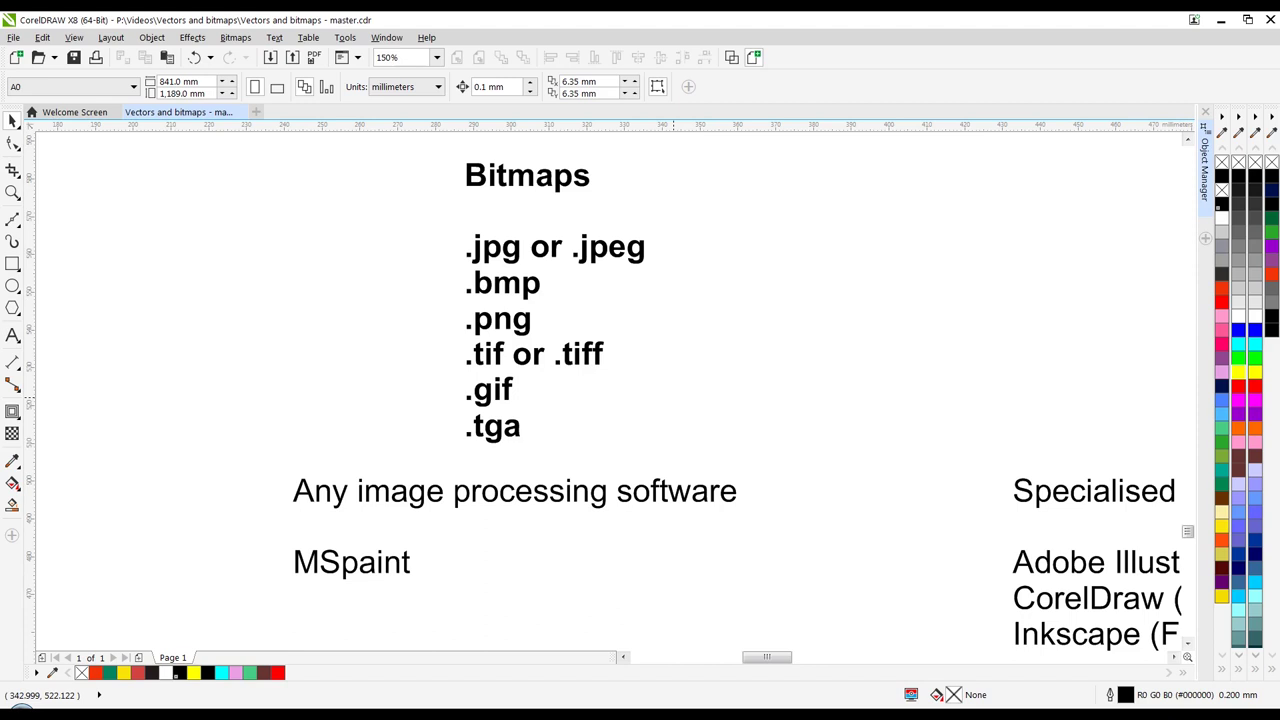
scroll(673, 403, down, 2)
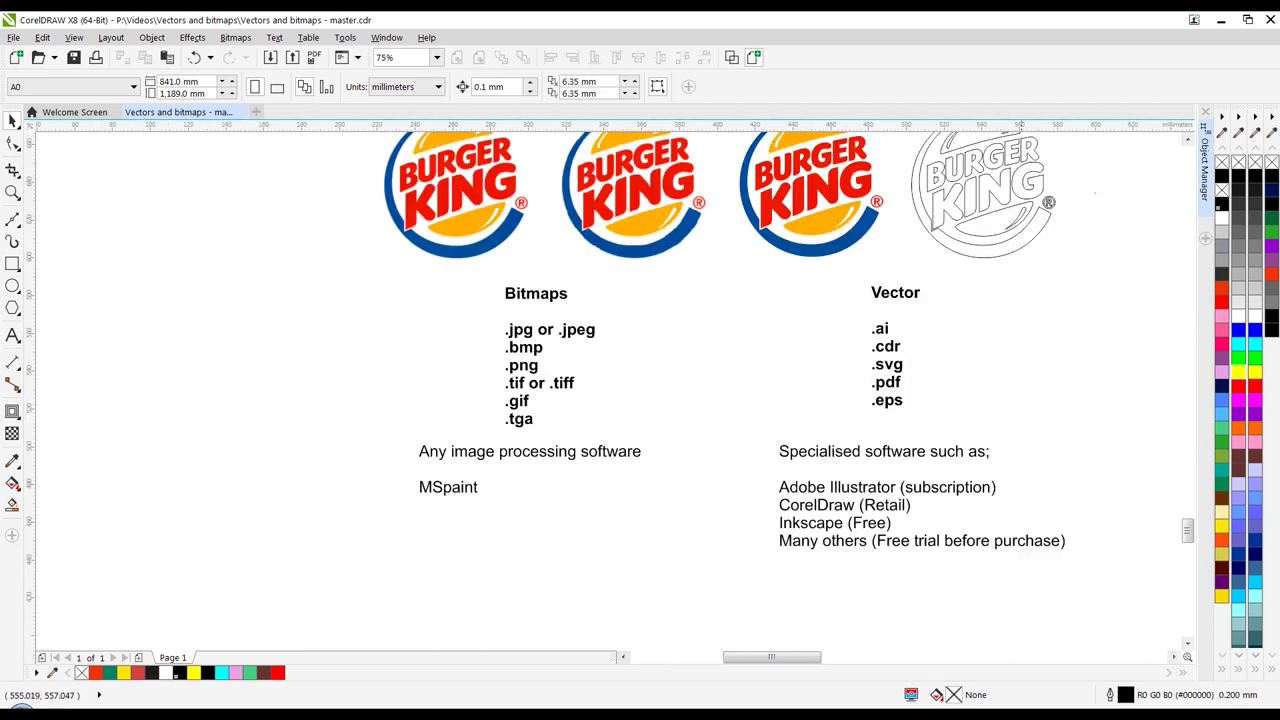
scroll(1046, 316, up, 2)
scroll(887, 377, down, 2)
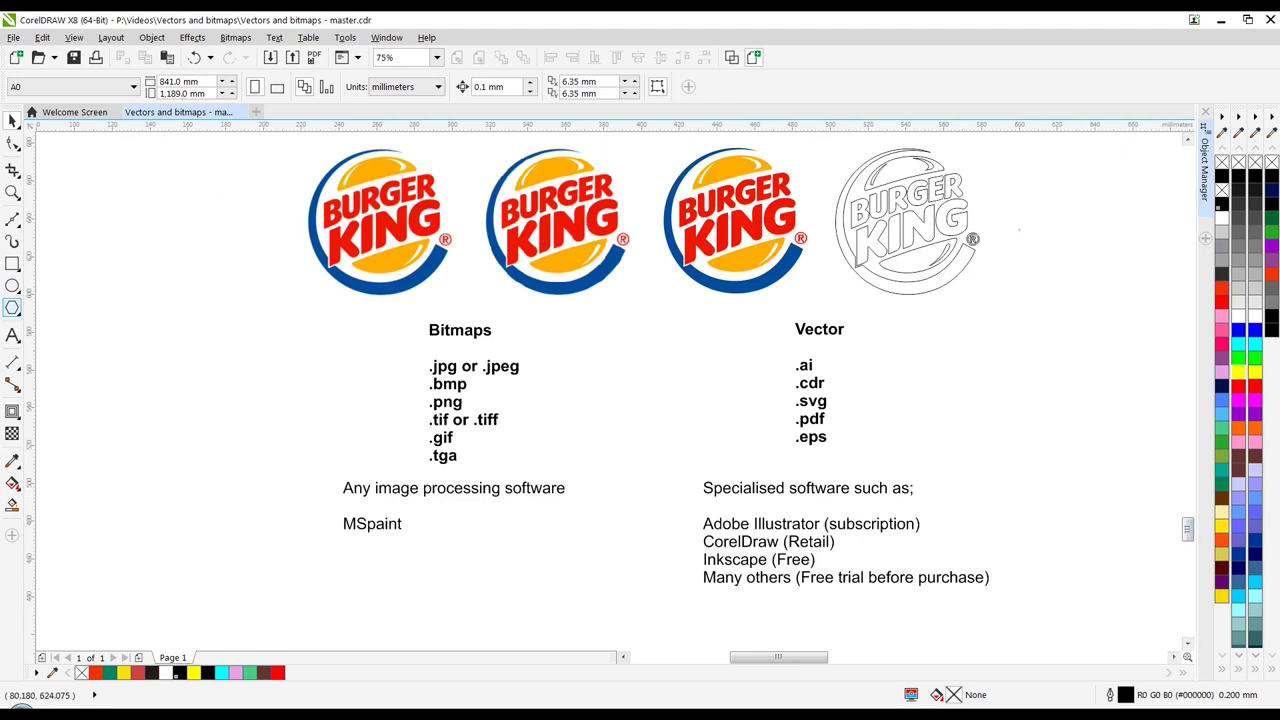
click(12, 192)
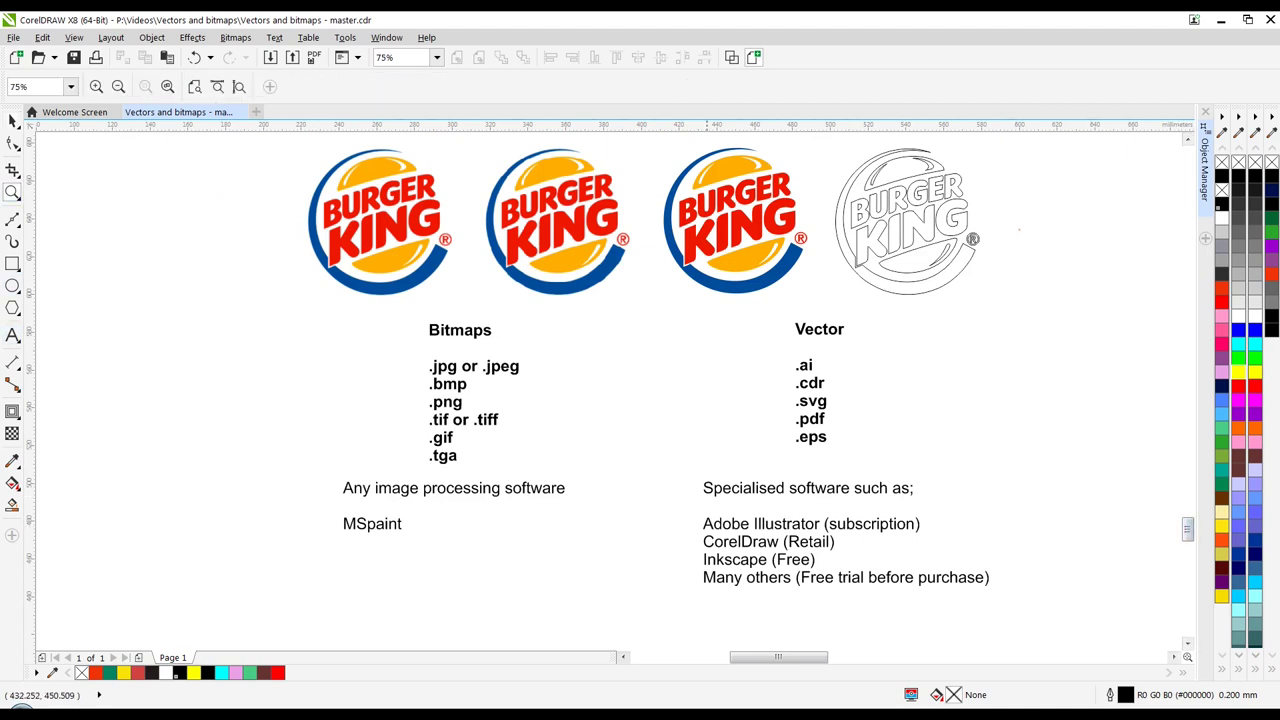
drag(688, 596, 1007, 313)
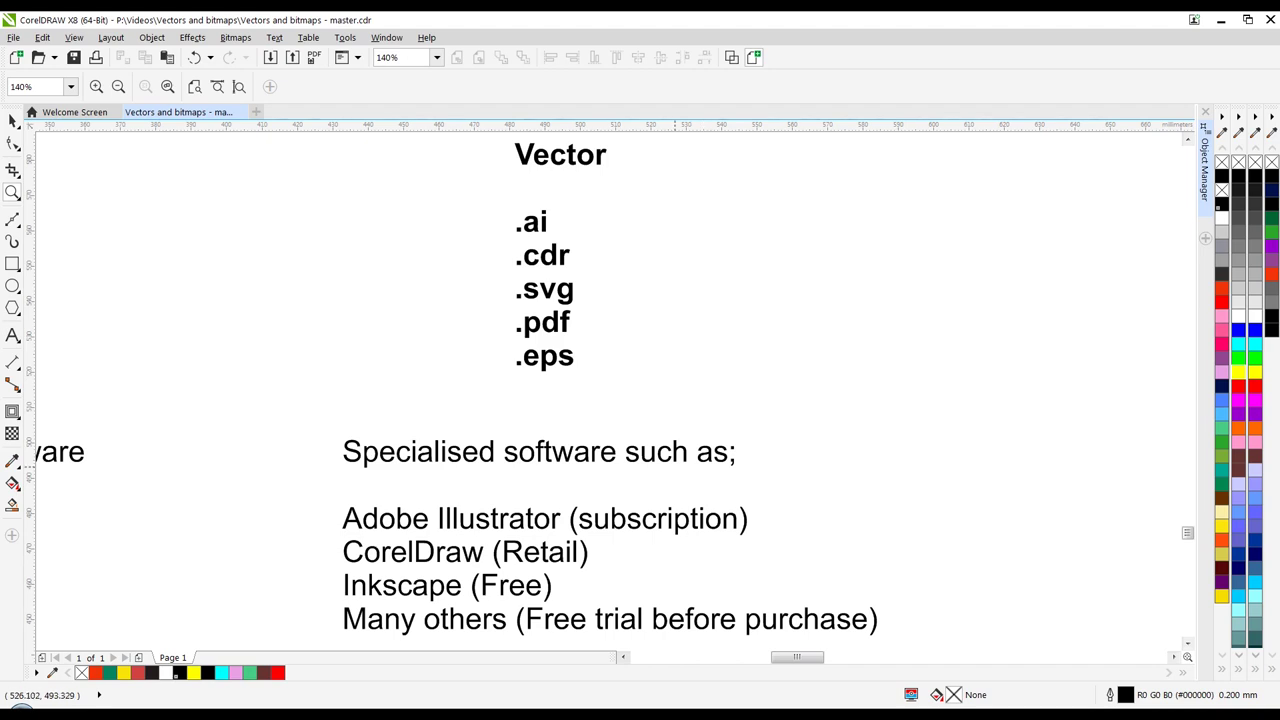
scroll(680, 451, down, 2)
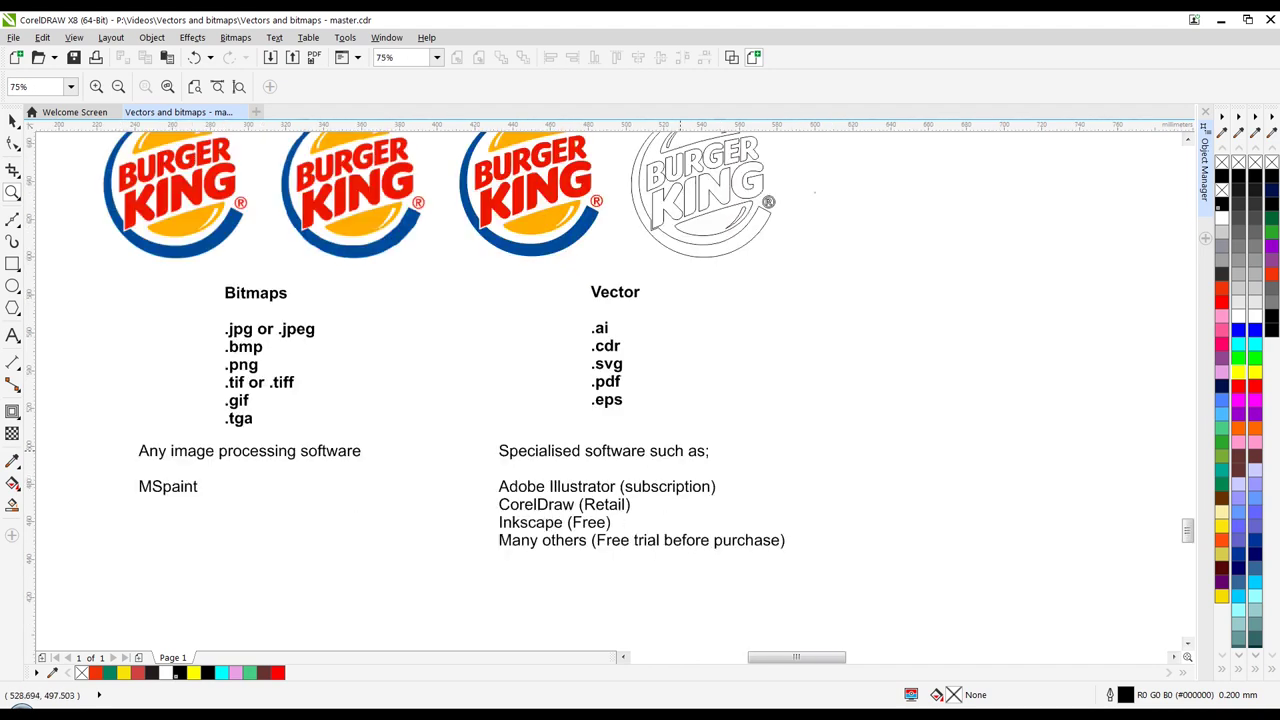
- Fill the yellow circle with black to match the two bitmap circles
scroll(674, 450, down, 3)
scroll(674, 450, down, 2)
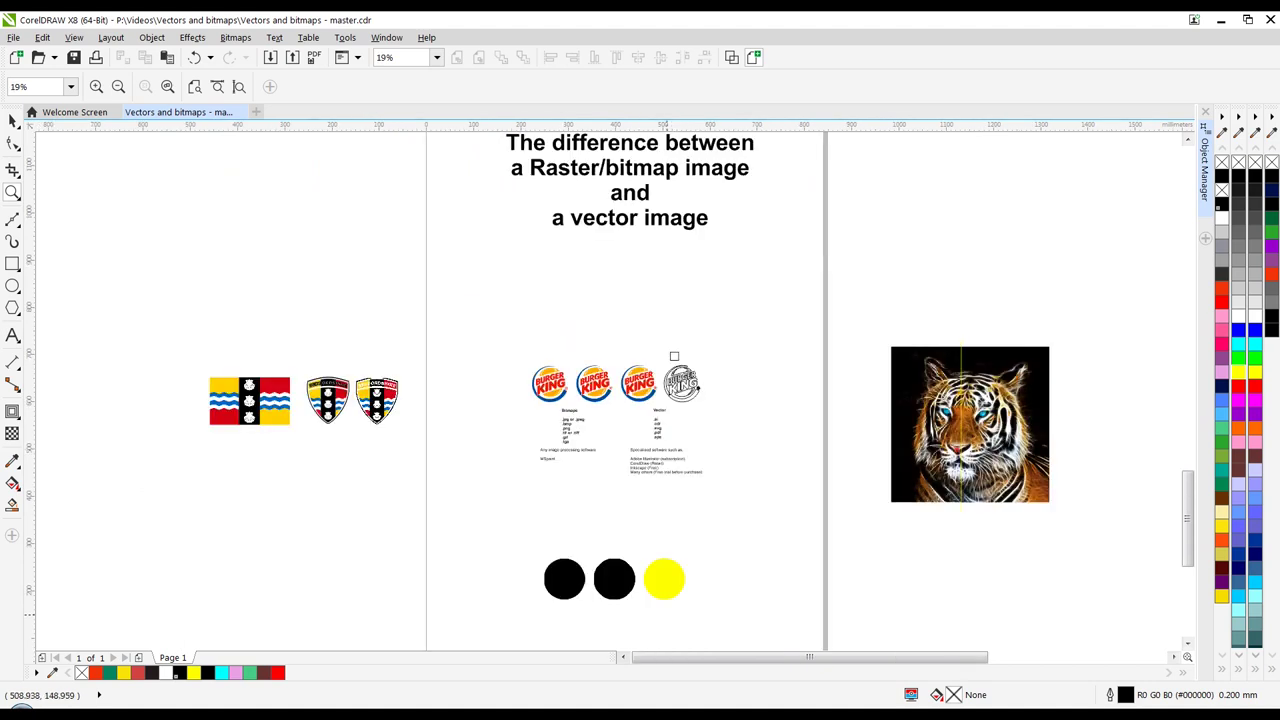
scroll(652, 618, up, 2)
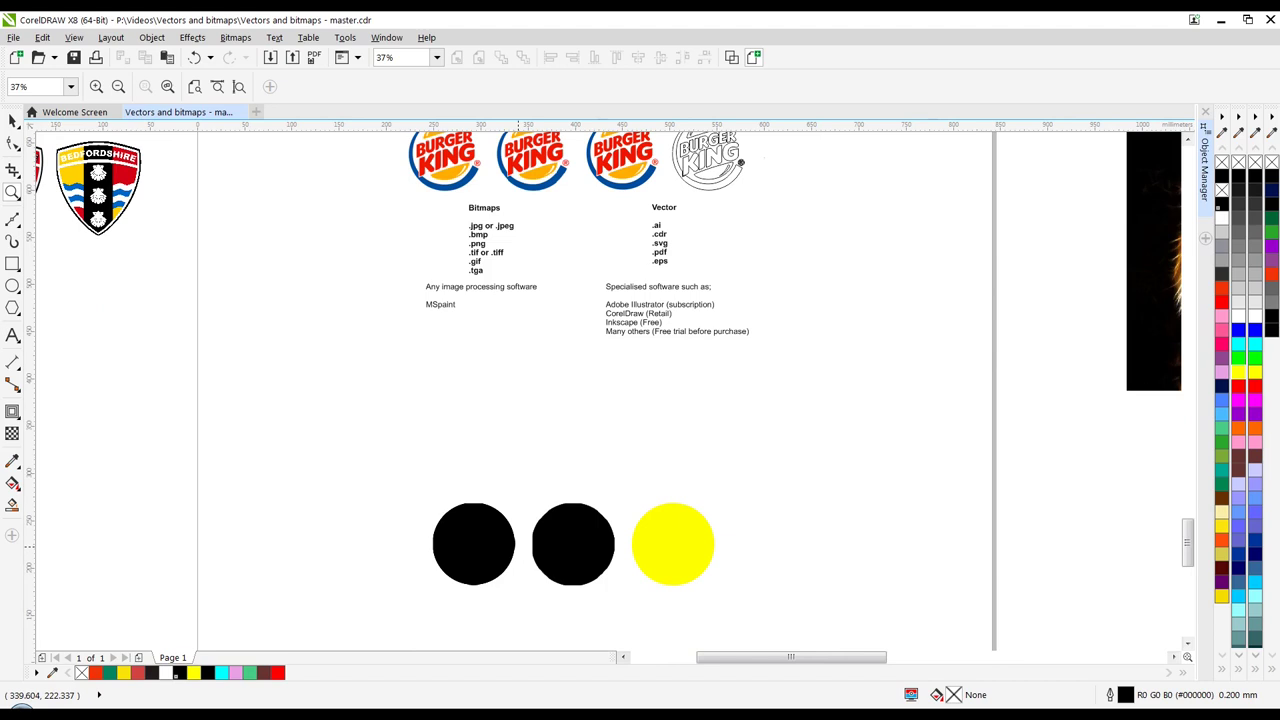
scroll(517, 547, up, 2)
key(space)
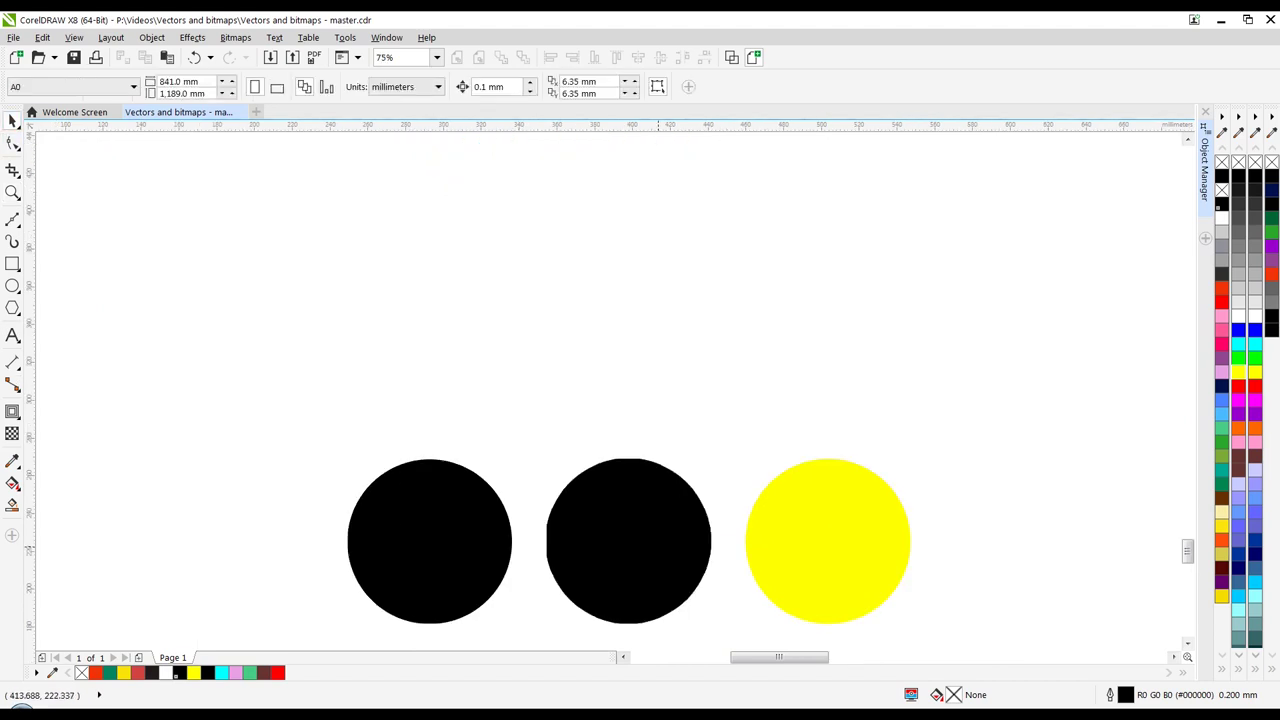
click(858, 522)
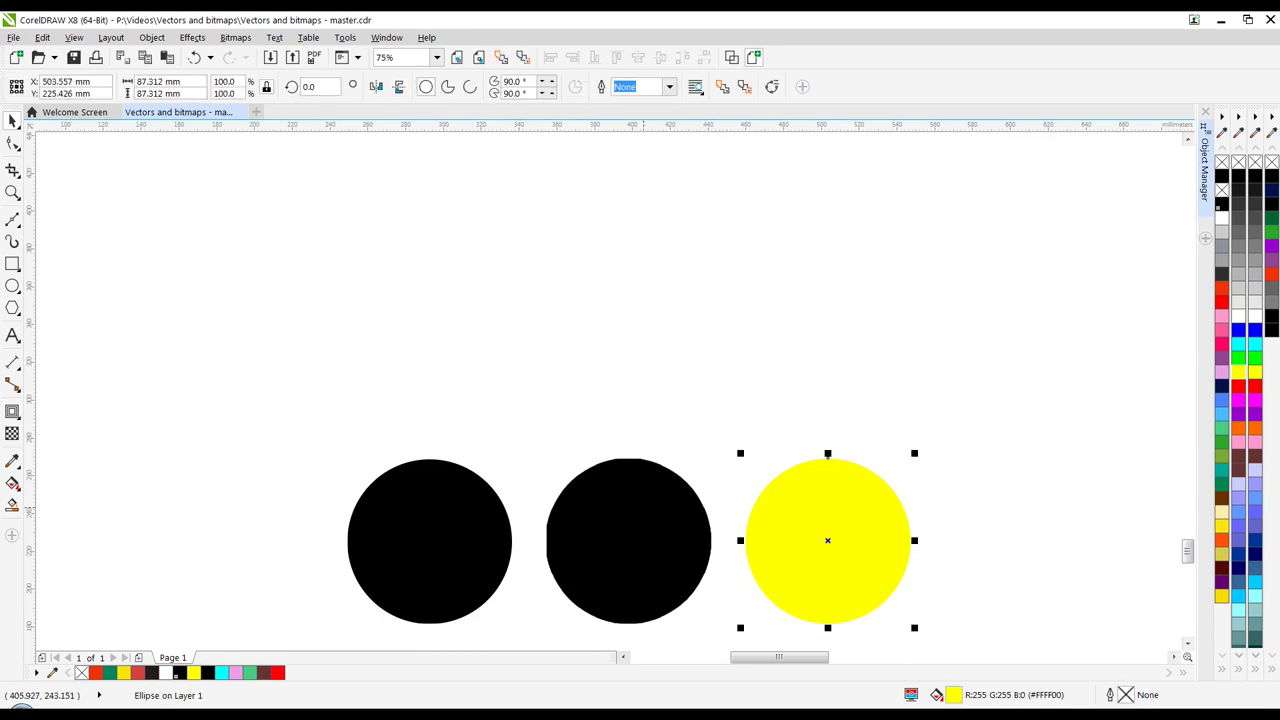
click(548, 500)
click(443, 518)
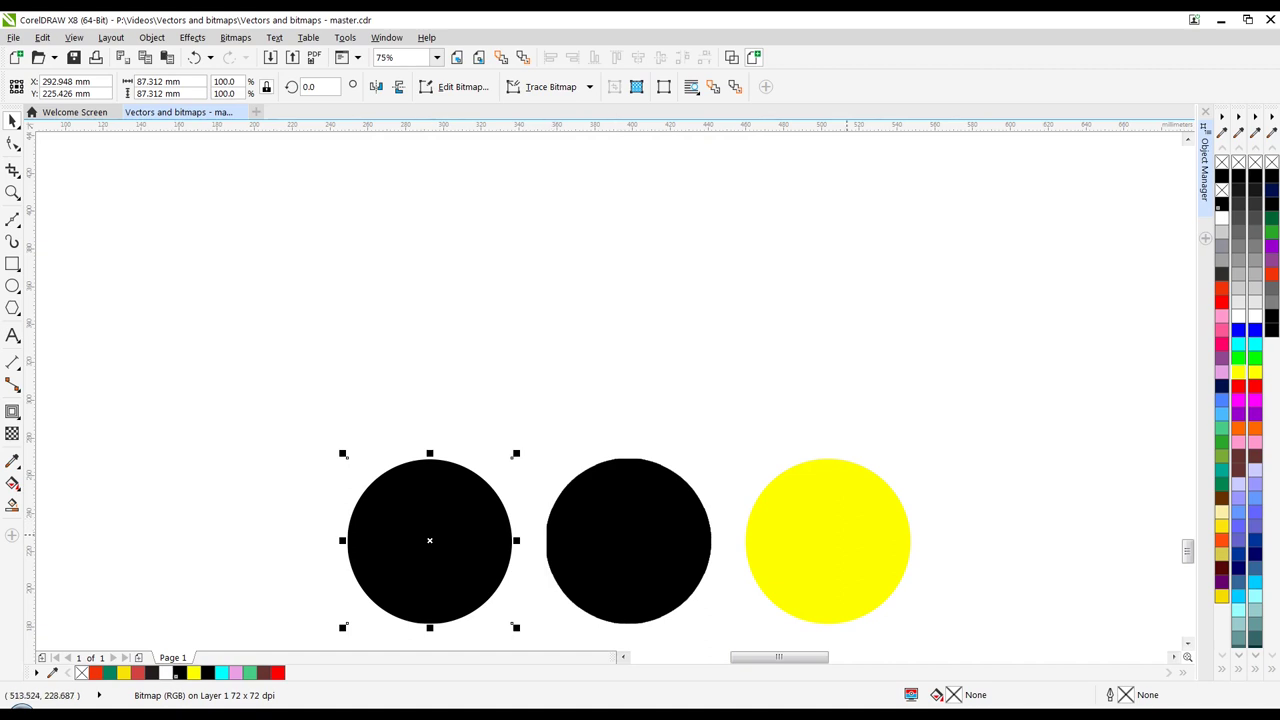
click(848, 534)
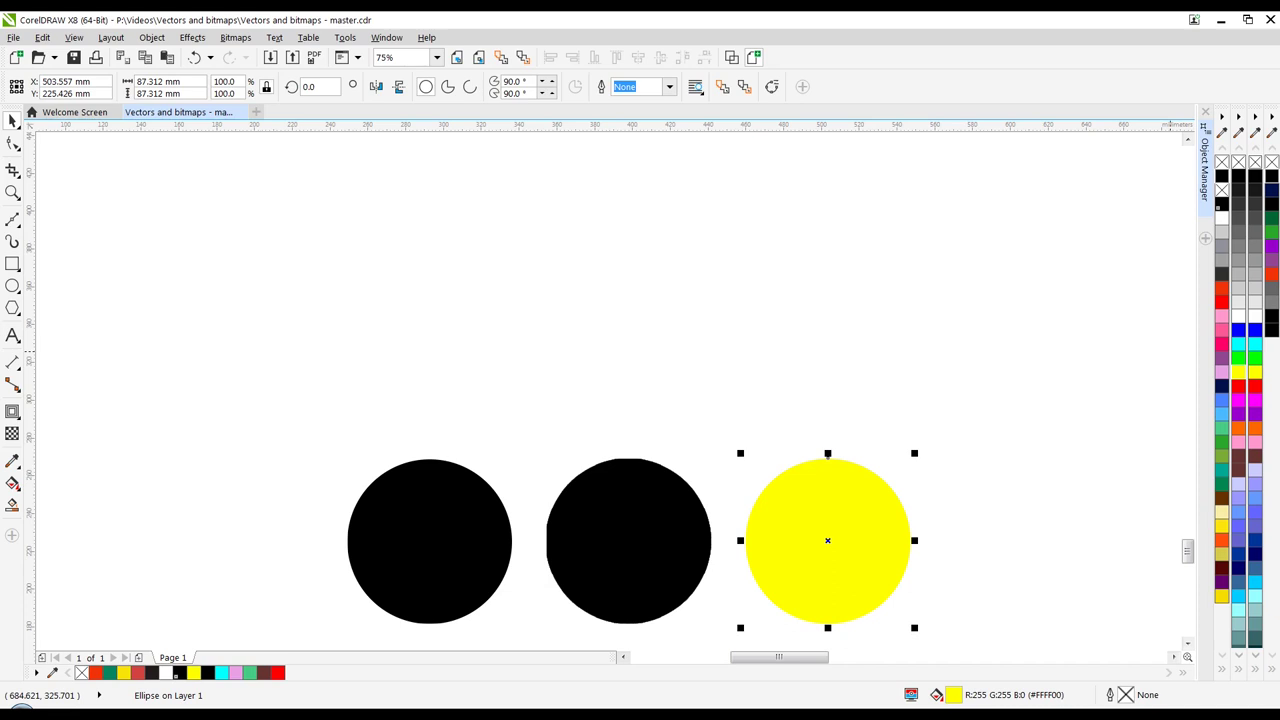
click(1222, 176)
- Remove the right circle's fill and give it a thin 0.200 mm black outline
click(1011, 520)
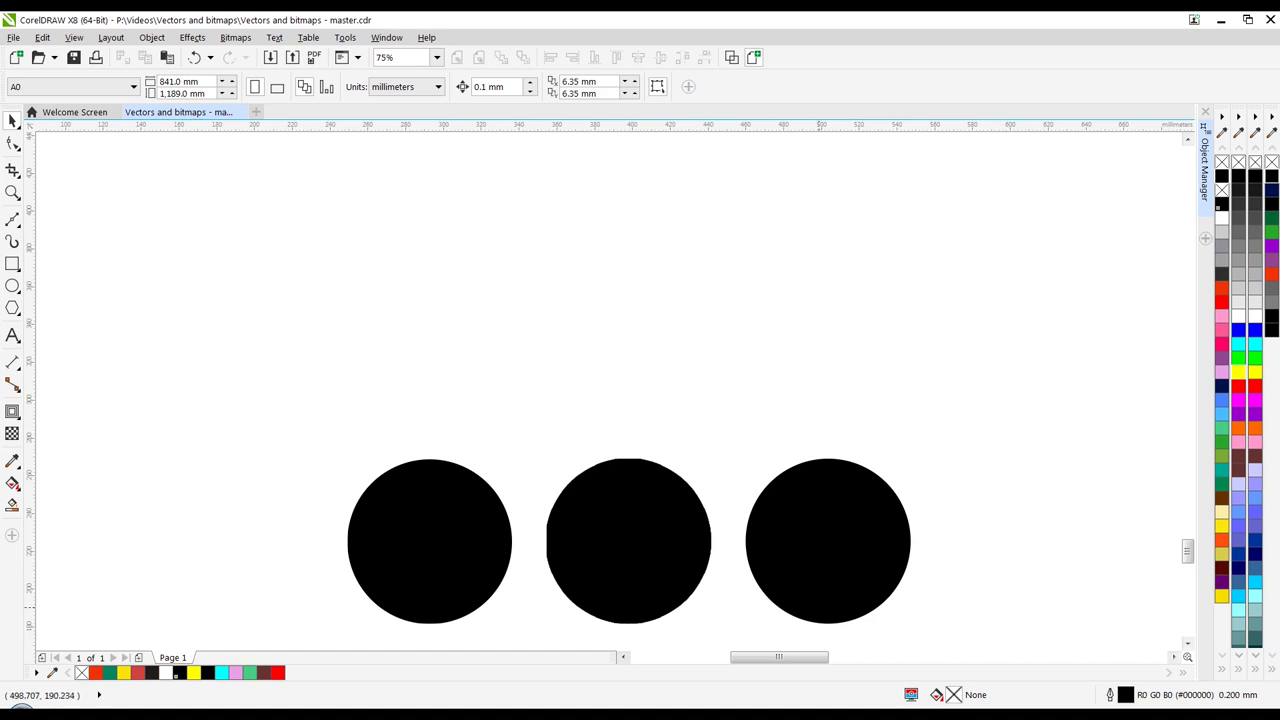
click(822, 545)
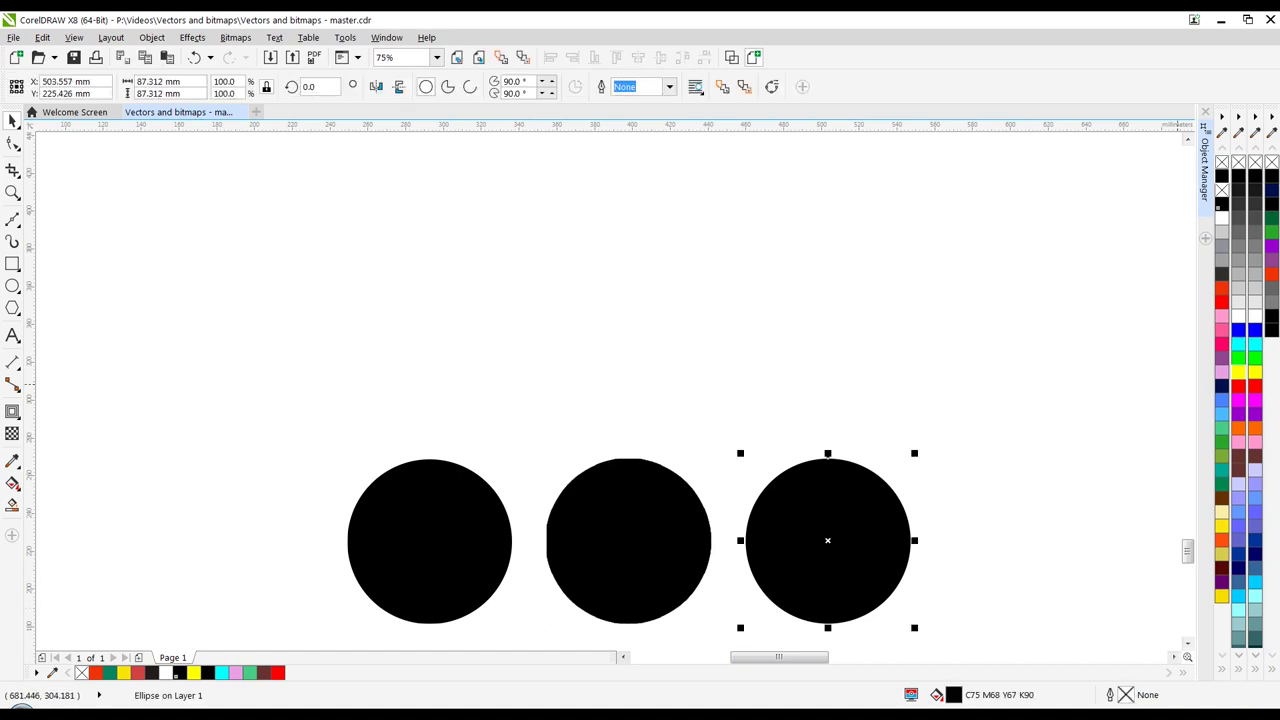
click(1222, 161)
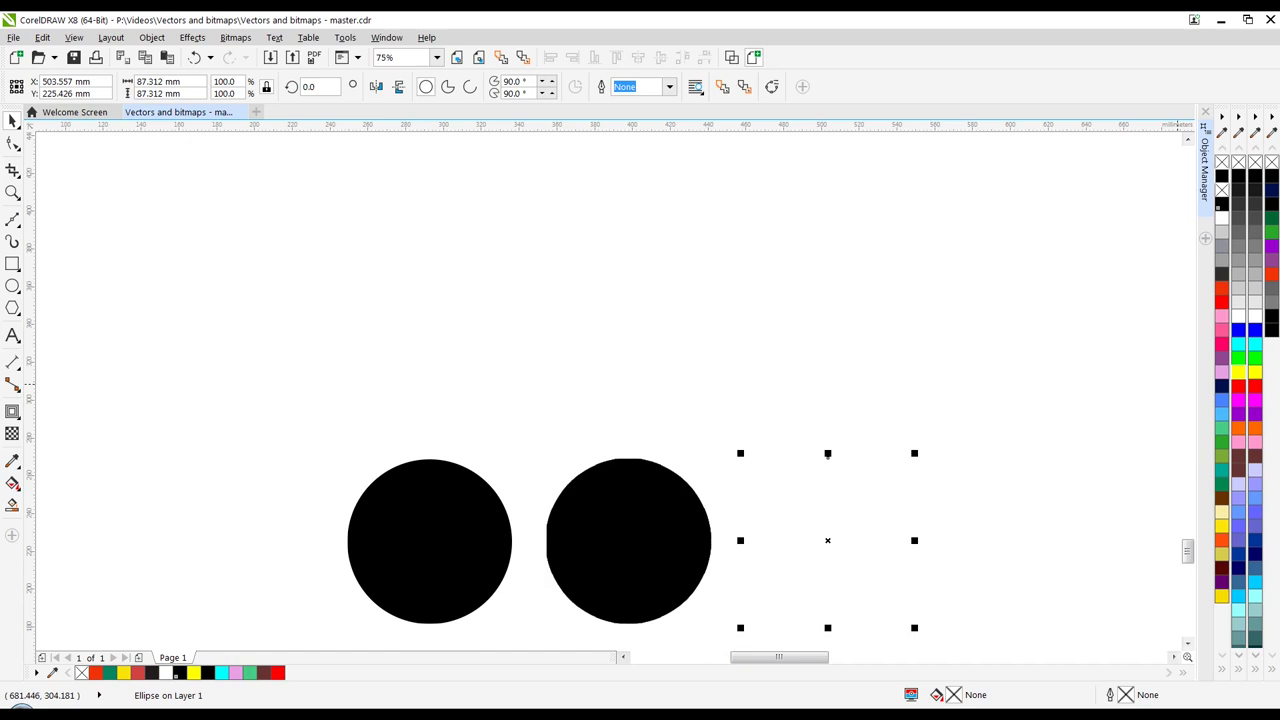
right_click(1222, 176)
key(Escape)
scroll(974, 619, up, 1)
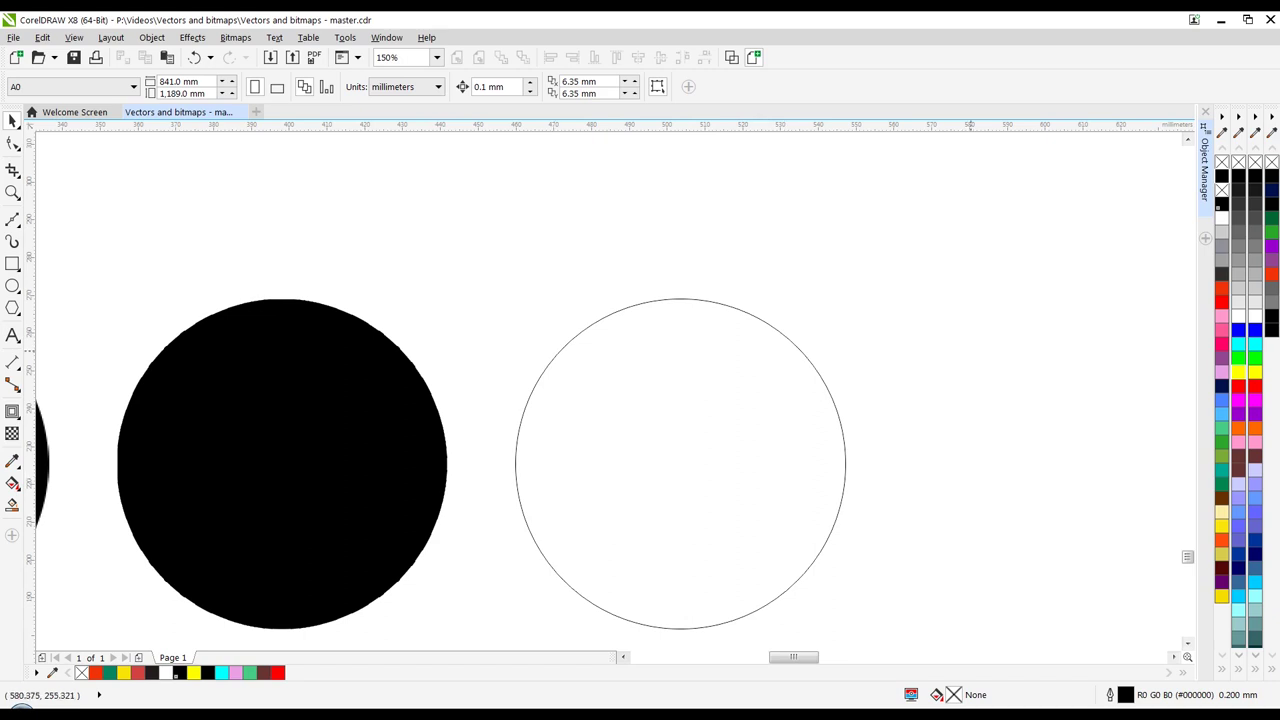
scroll(430, 400, down, 2)
scroll(360, 400, up, 4)
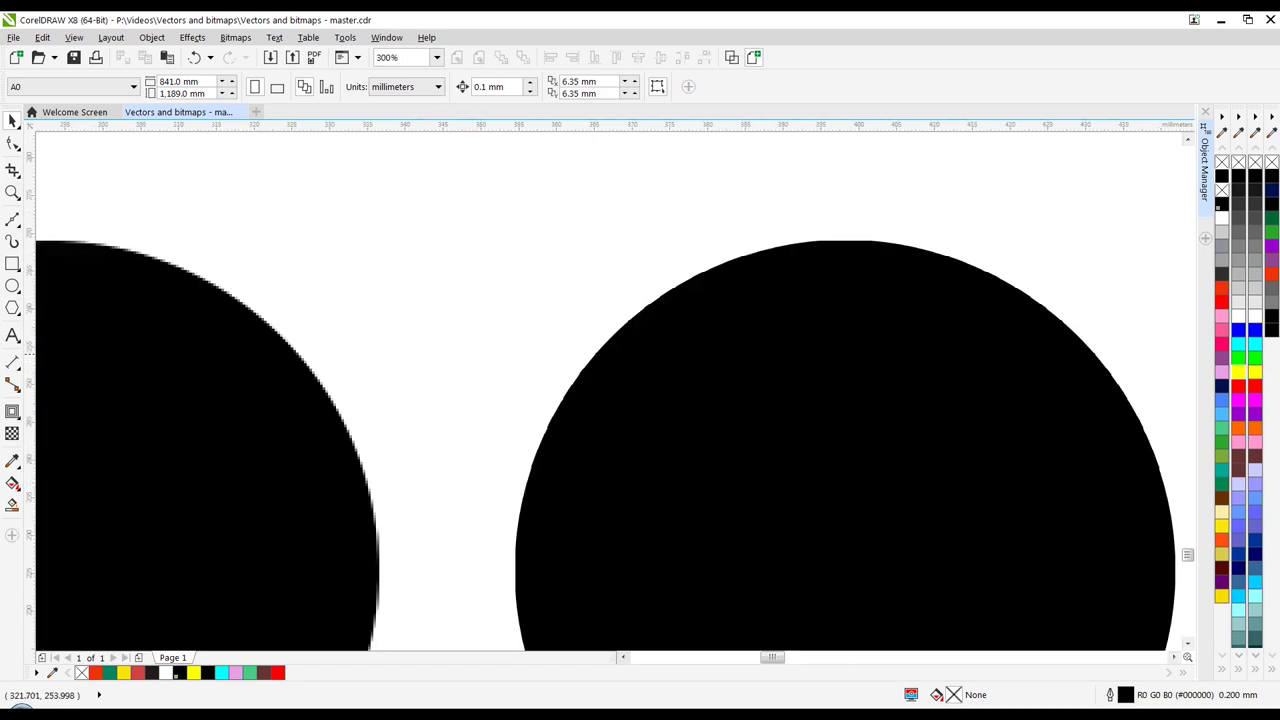
scroll(385, 395, up, 2)
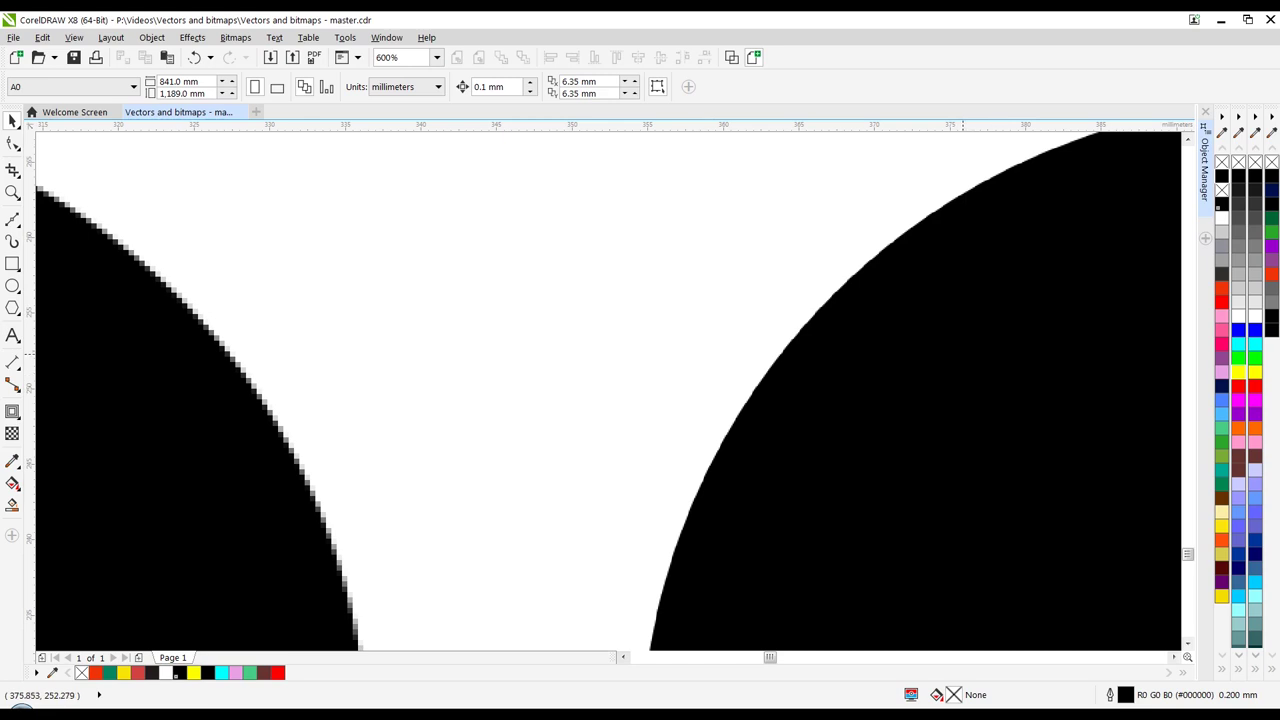
scroll(963, 390, down, 2)
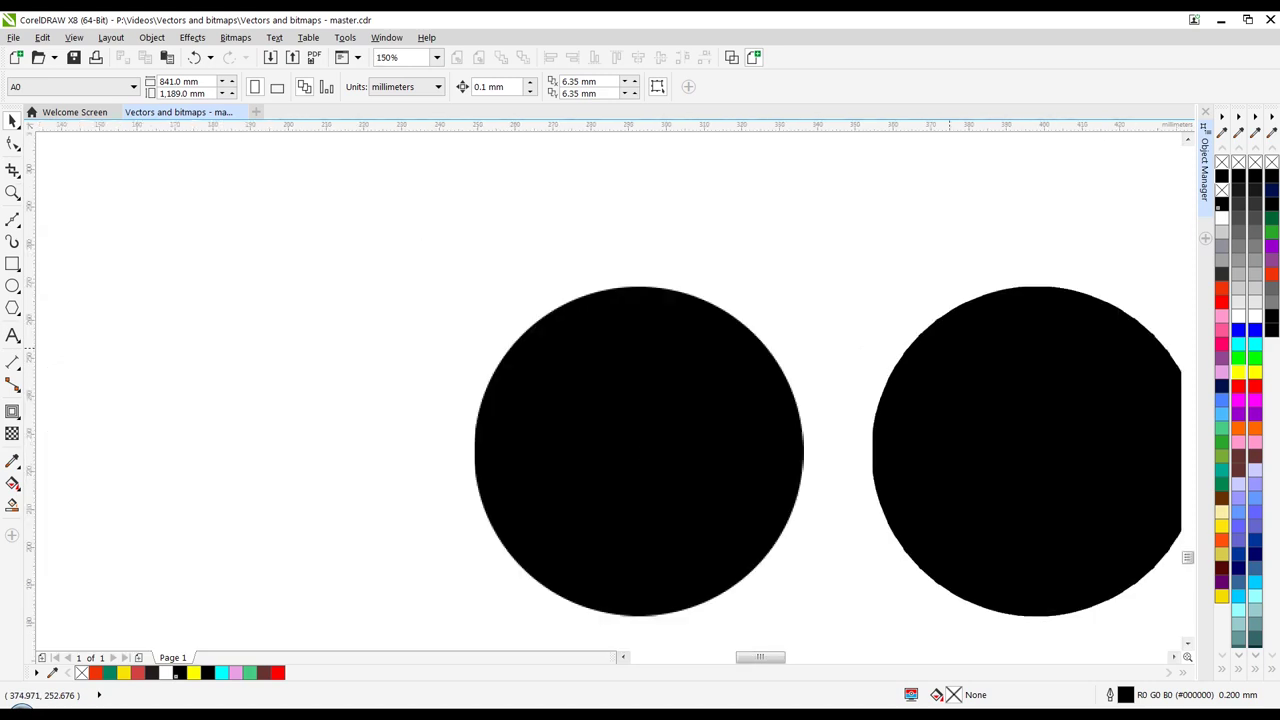
scroll(1000, 400, down, 1)
scroll(756, 400, up, 1)
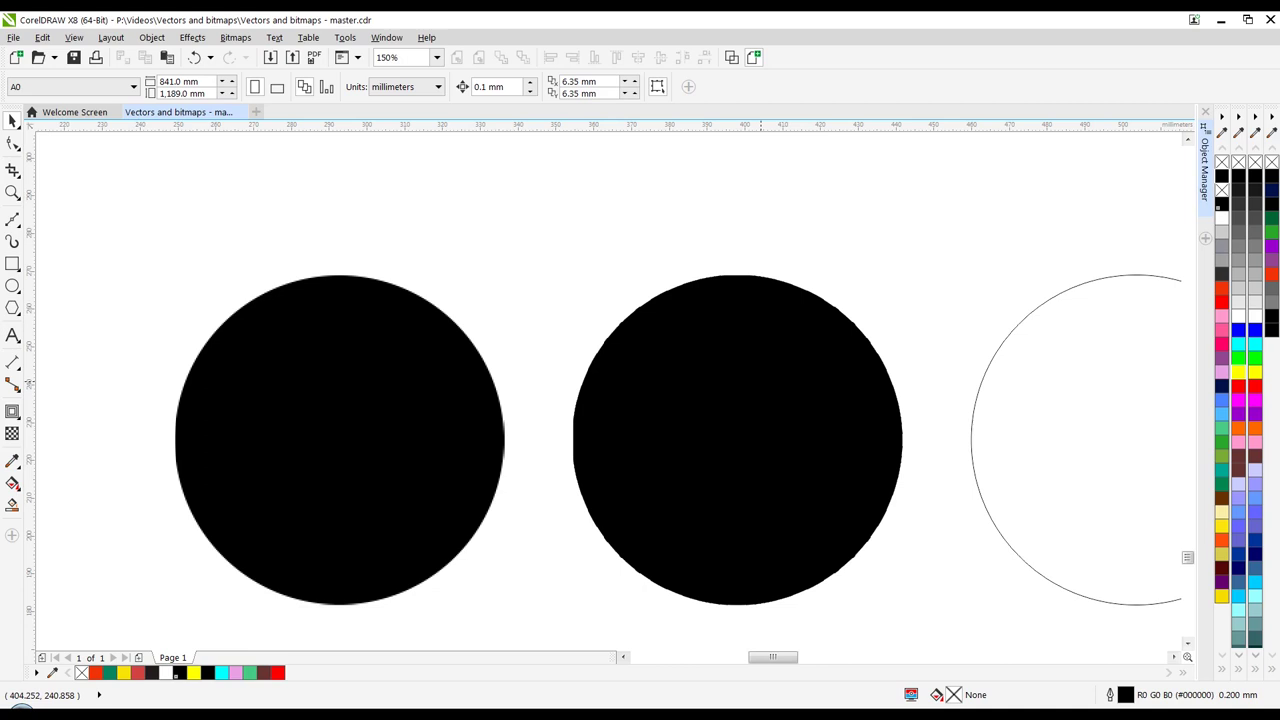
scroll(524, 368, down, 5)
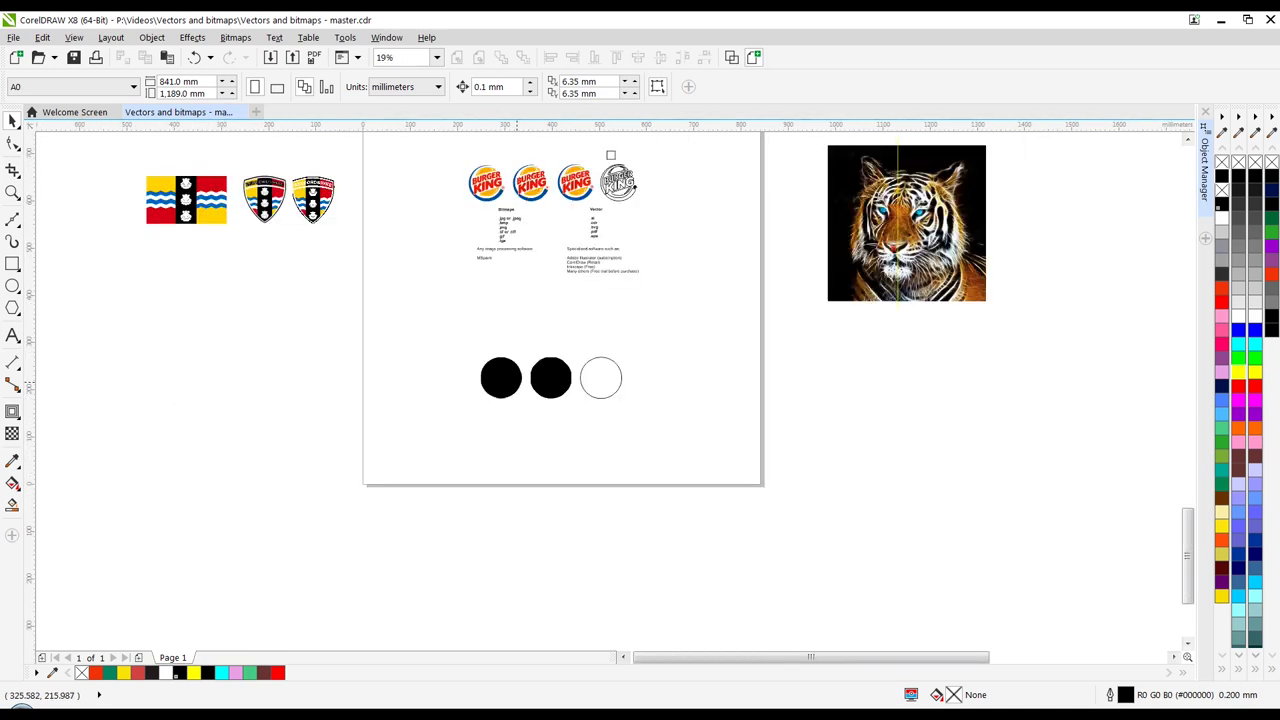
scroll(1060, 175, up, 2)
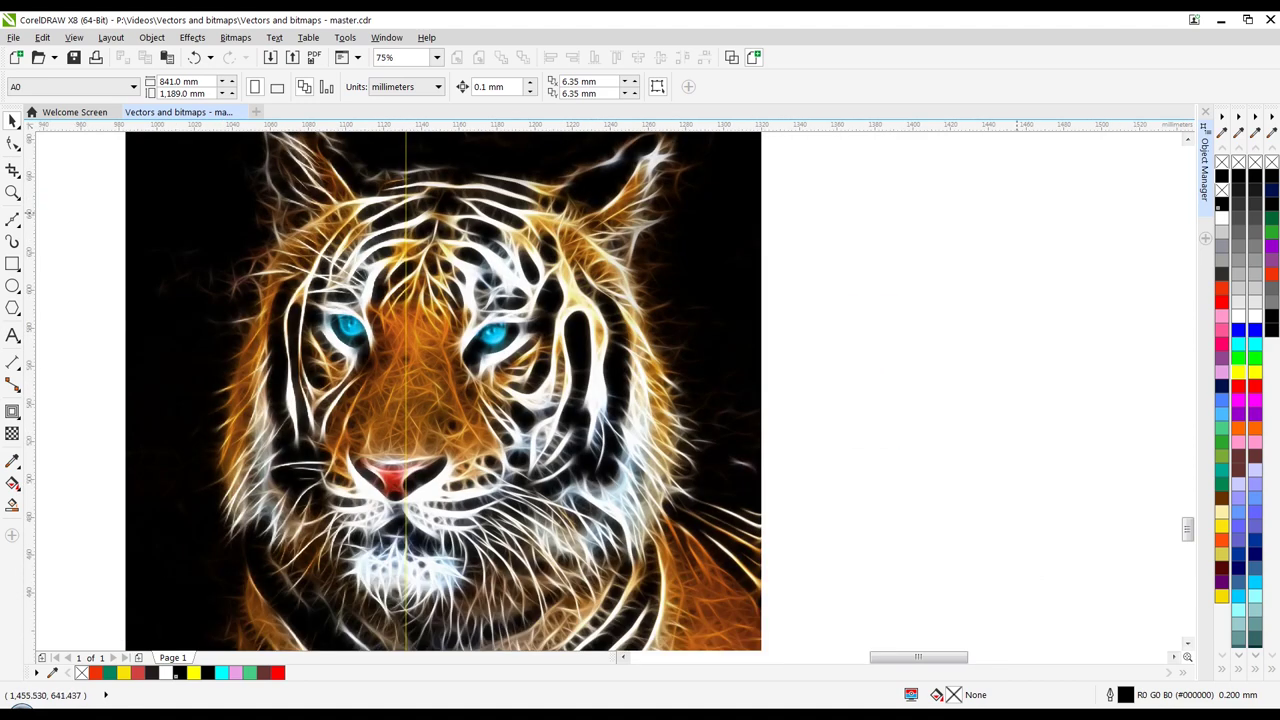
scroll(1016, 190, down, 1)
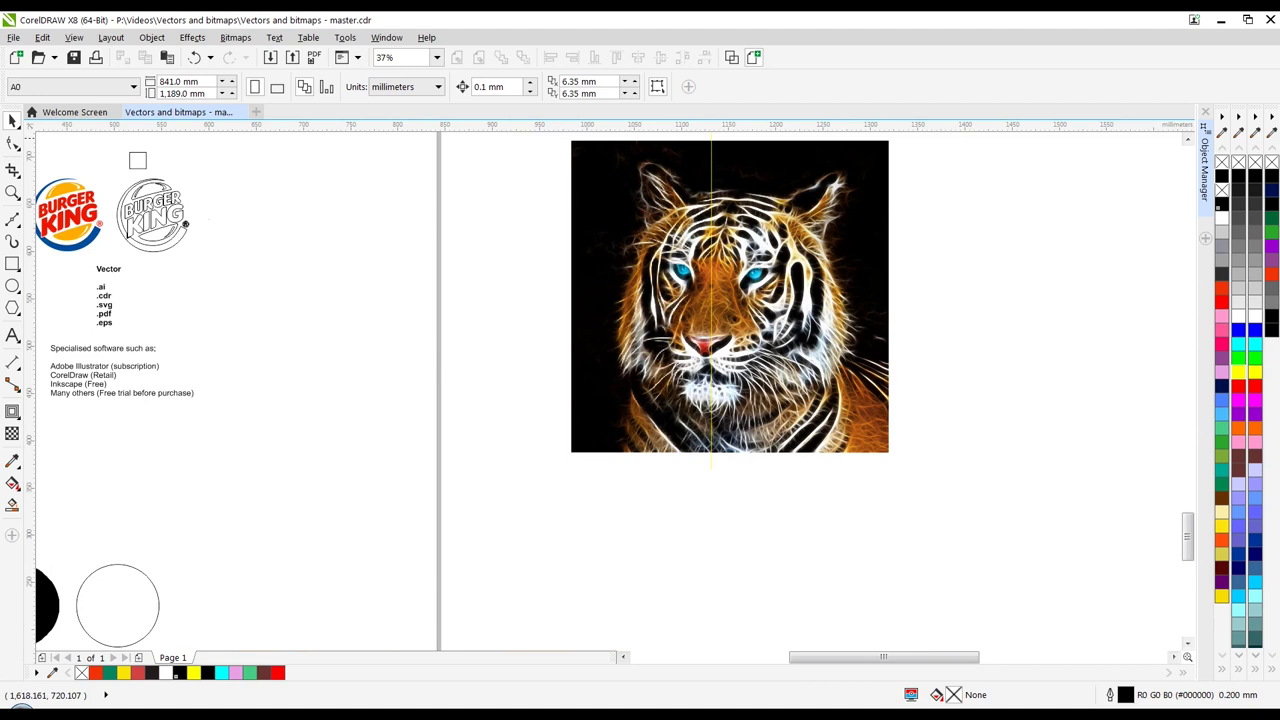
scroll(1016, 190, up, 1)
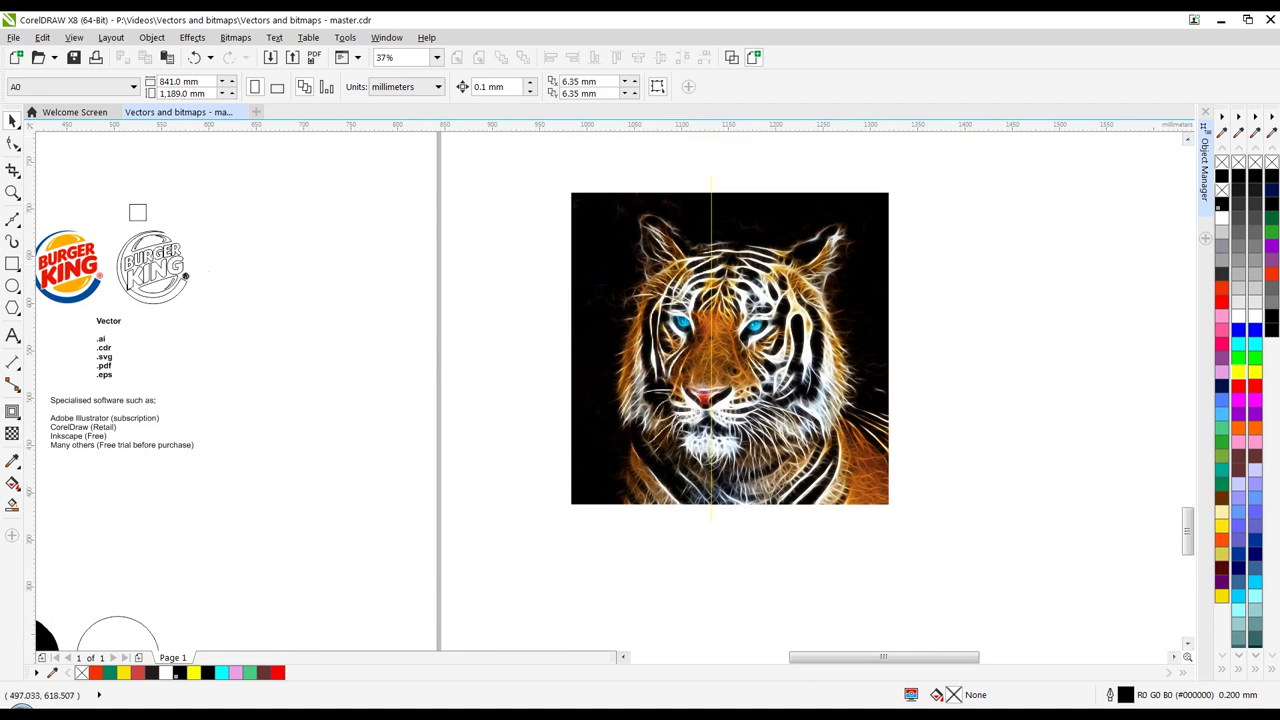
click(12, 192)
drag(537, 173, 933, 540)
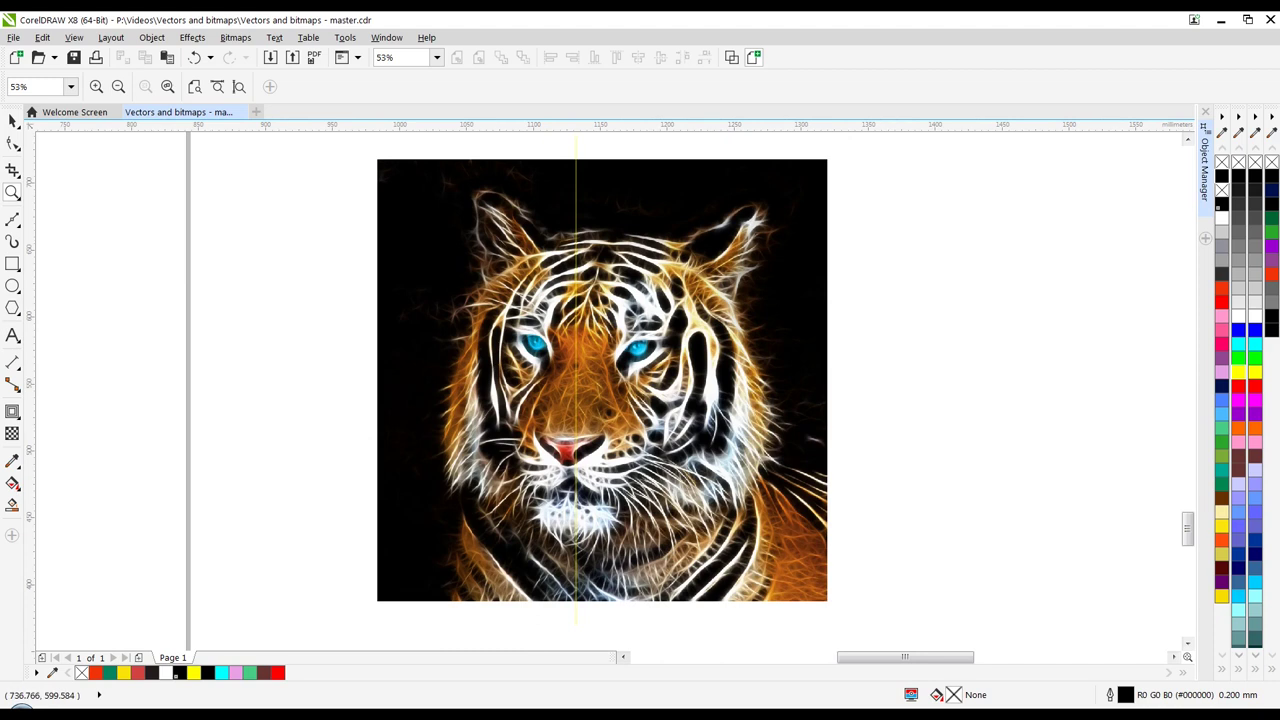
key(space)
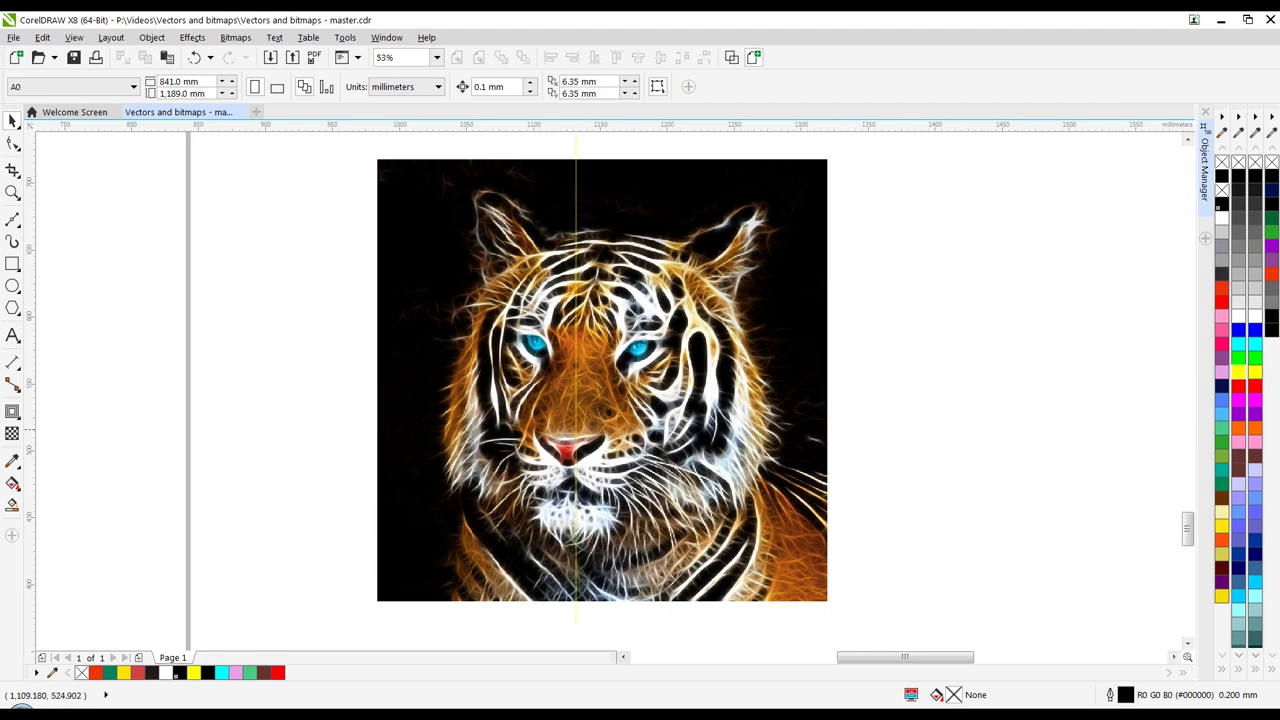
scroll(589, 458, up, 2)
scroll(563, 436, up, 3)
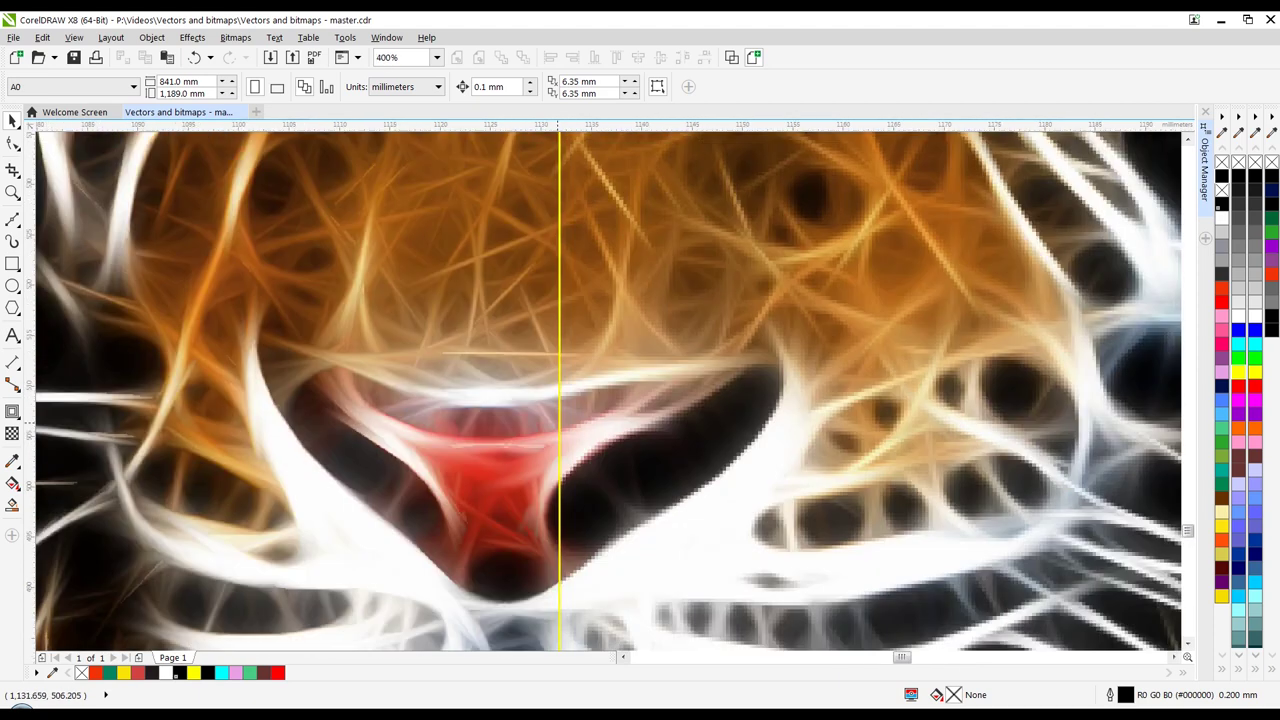
scroll(562, 430, up, 1)
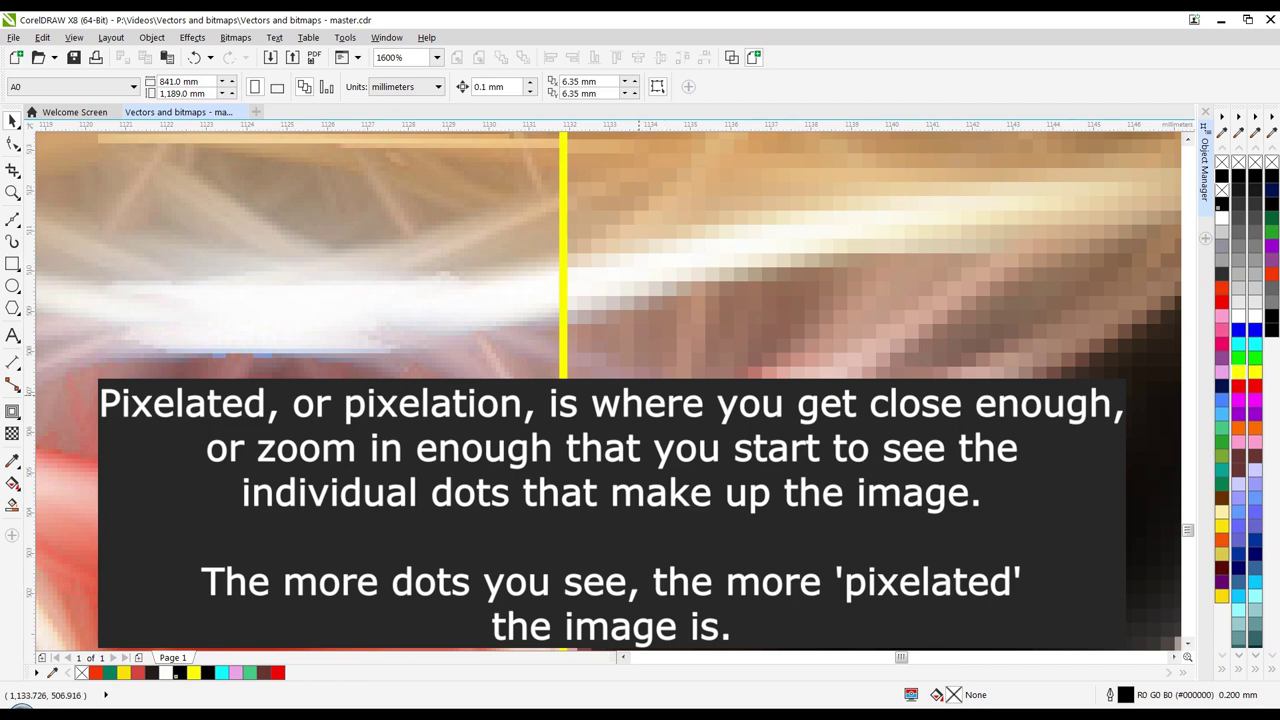
scroll(677, 420, down, 1)
scroll(677, 420, down, 1)
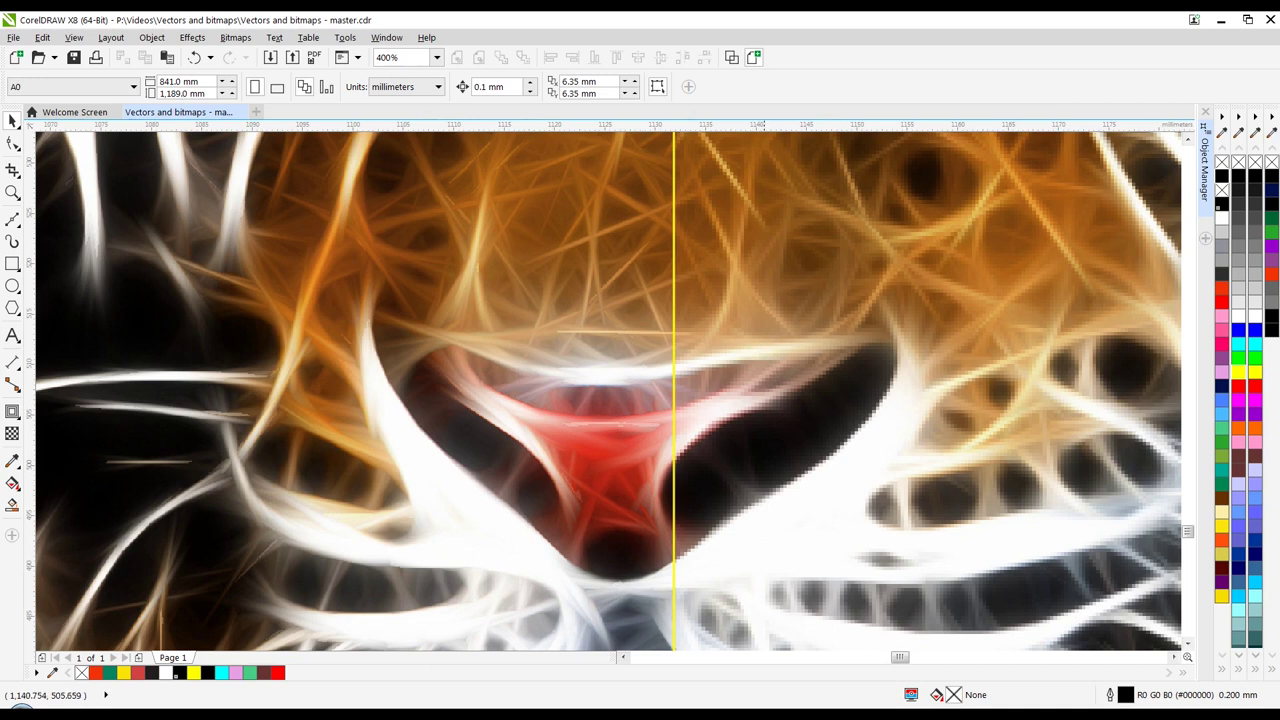
scroll(762, 412, down, 3)
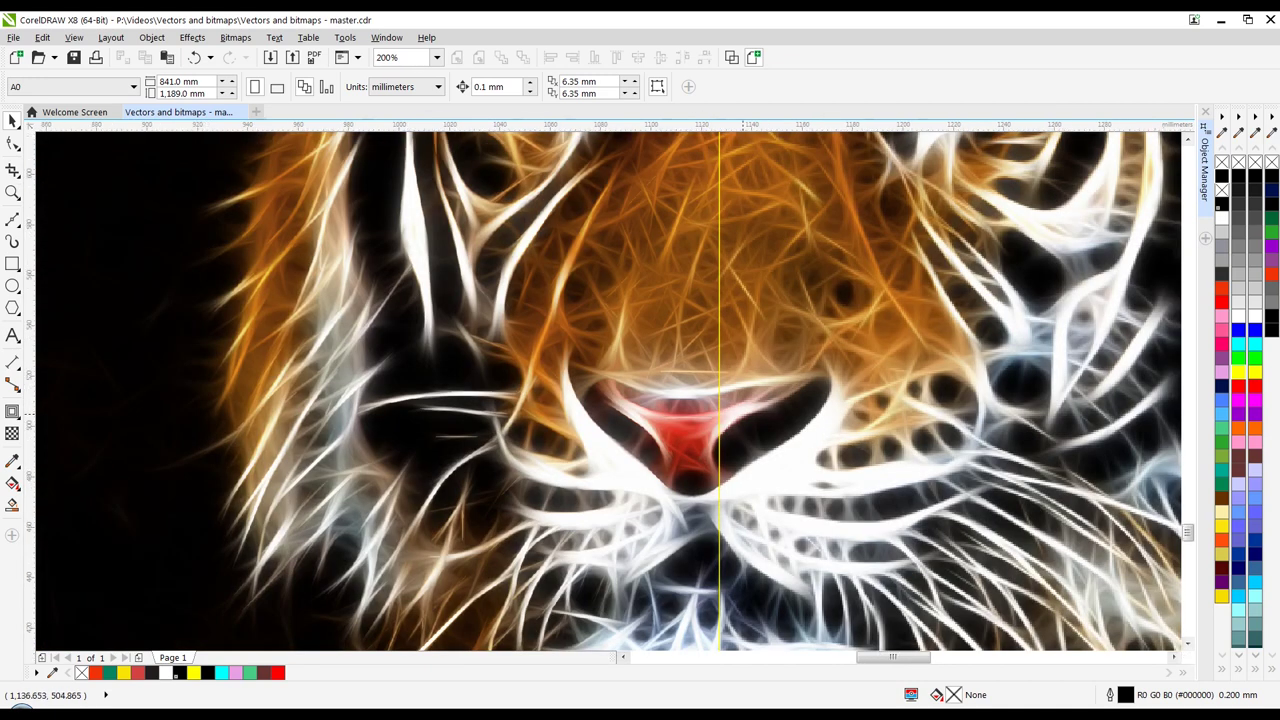
scroll(742, 417, down, 1)
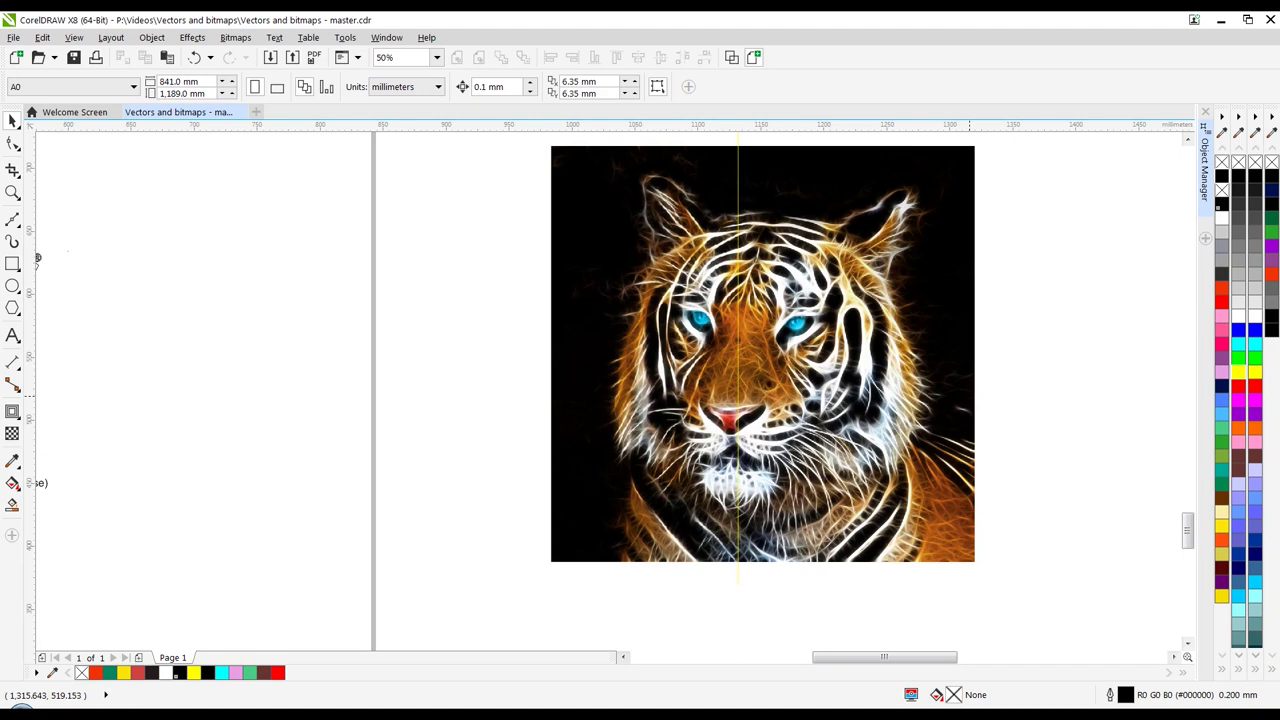
scroll(757, 378, up, 2)
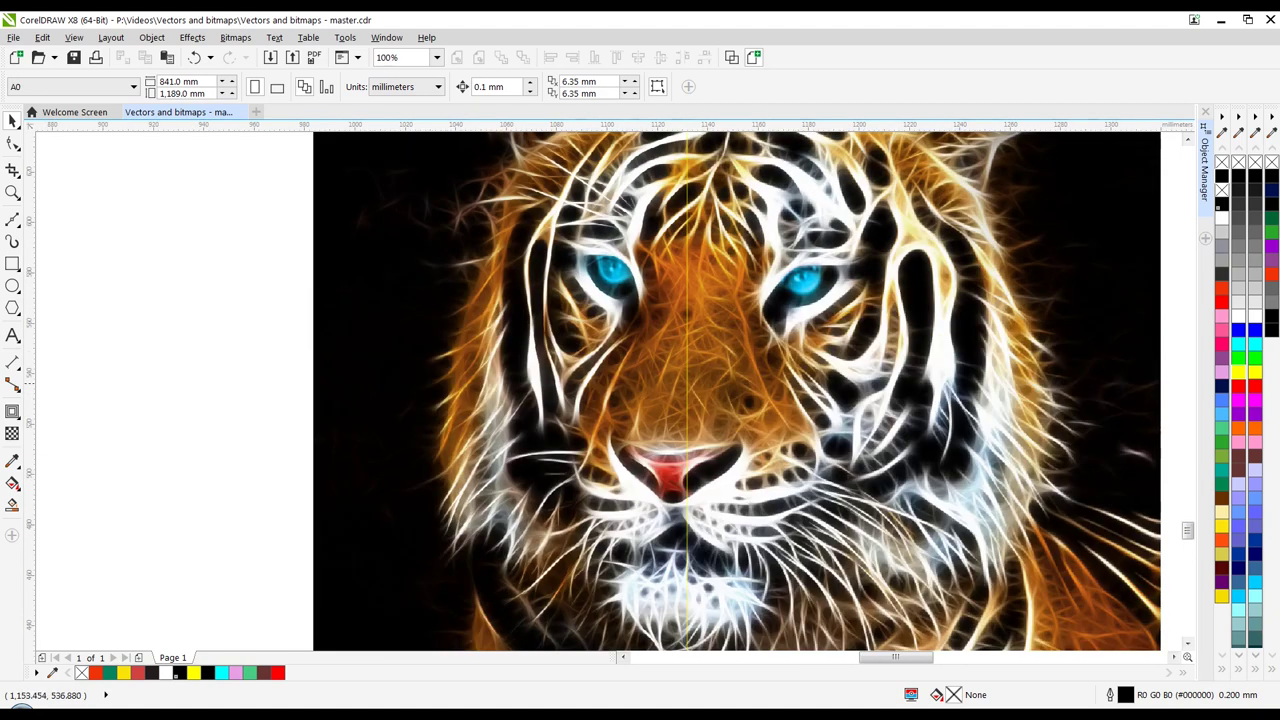
scroll(686, 555, up, 1)
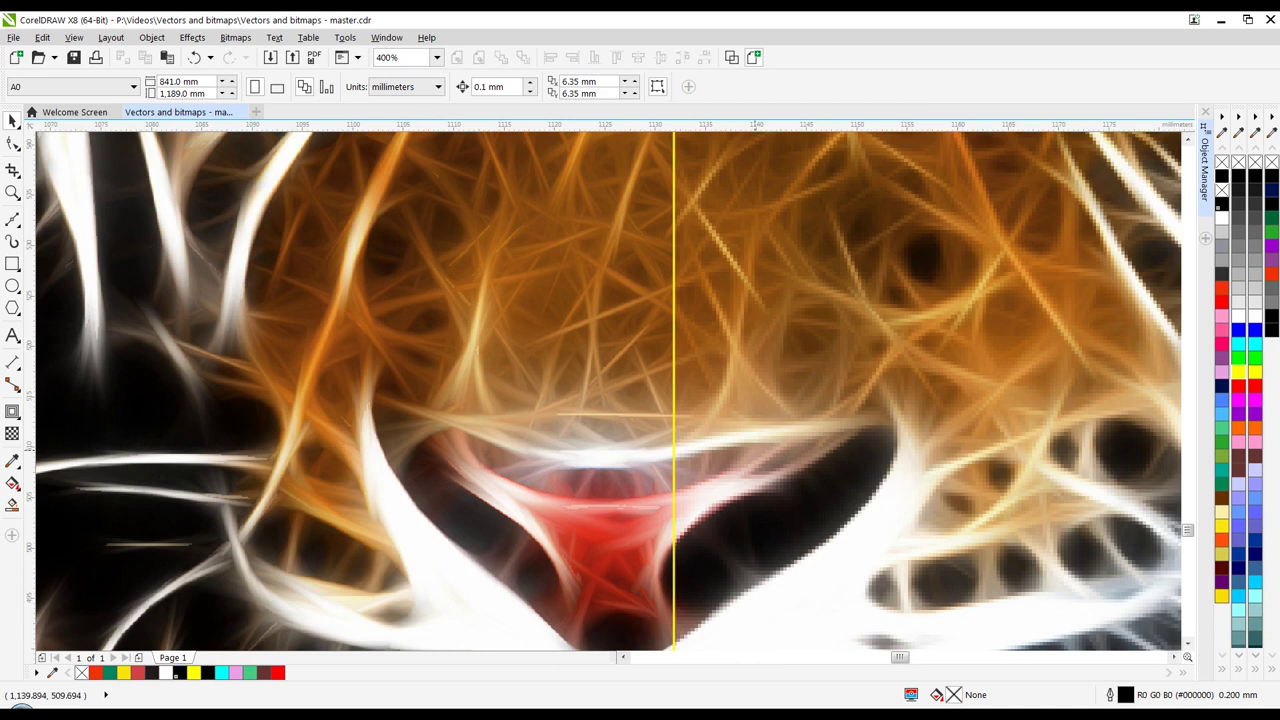
scroll(752, 460, down, 10)
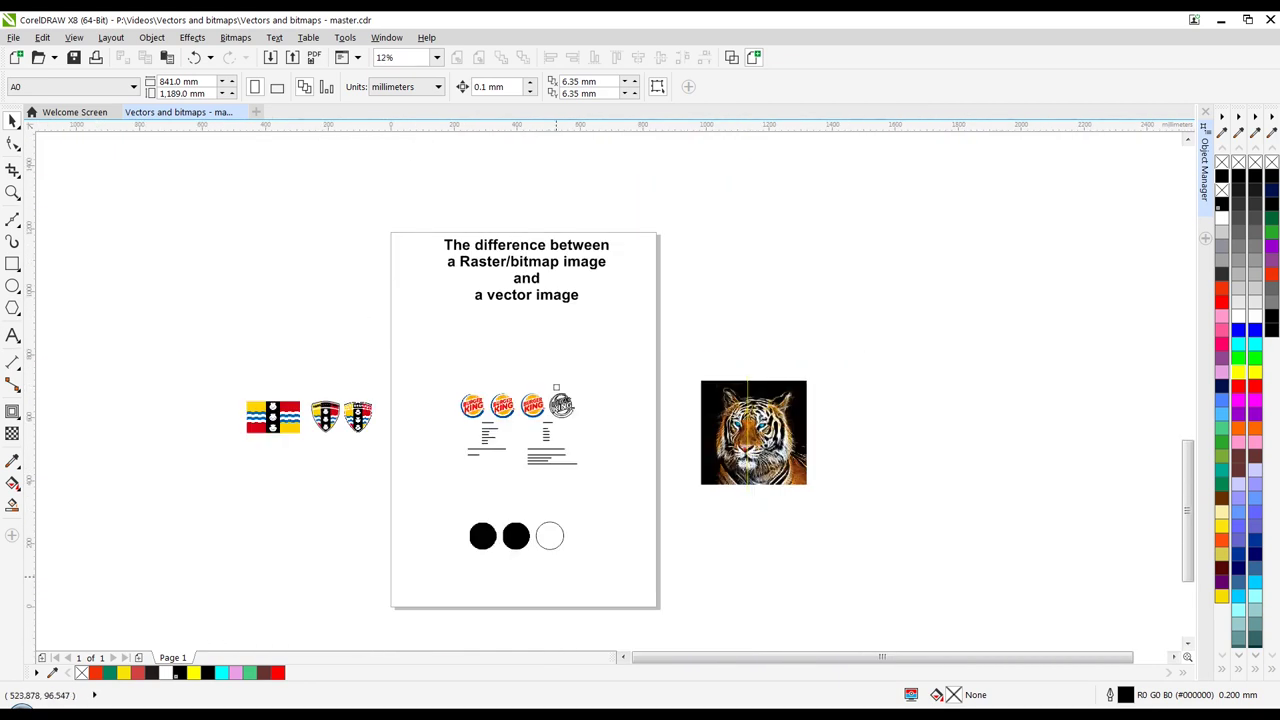
- Scale the outlined white circle up to about 216 mm across
scroll(555, 578, up, 6)
scroll(555, 578, down, 2)
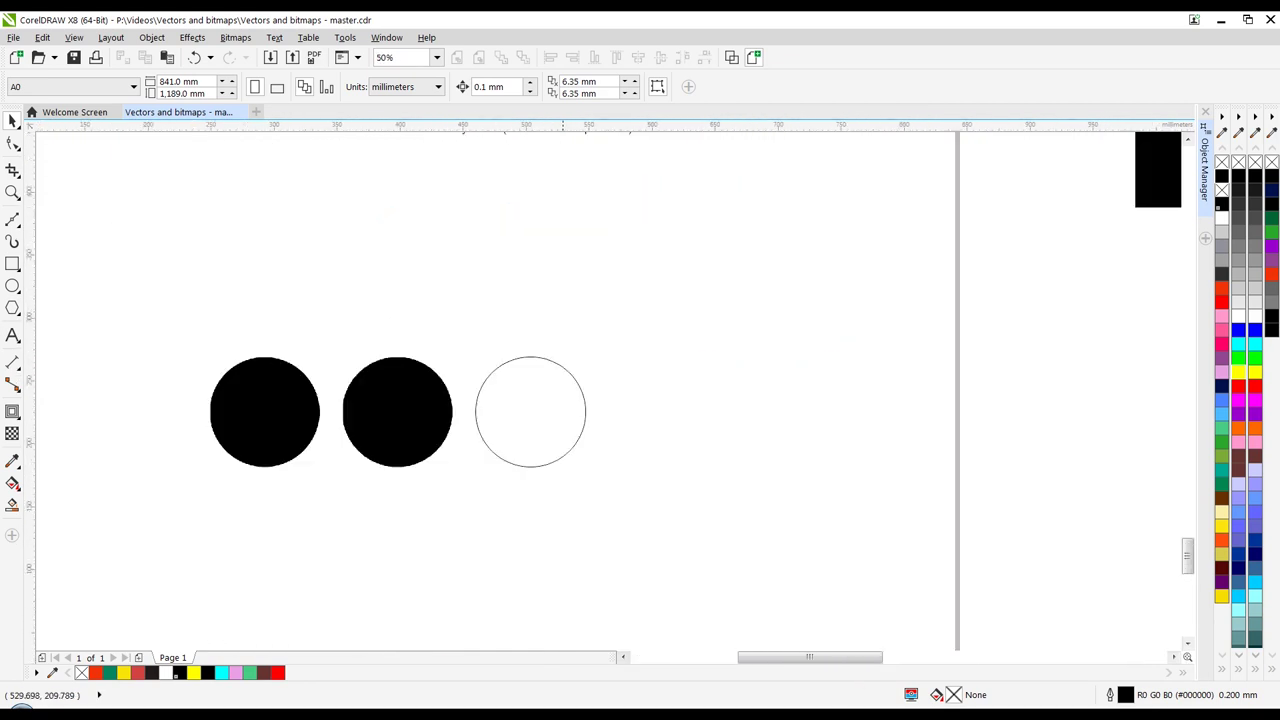
click(563, 430)
drag(586, 467, 752, 633)
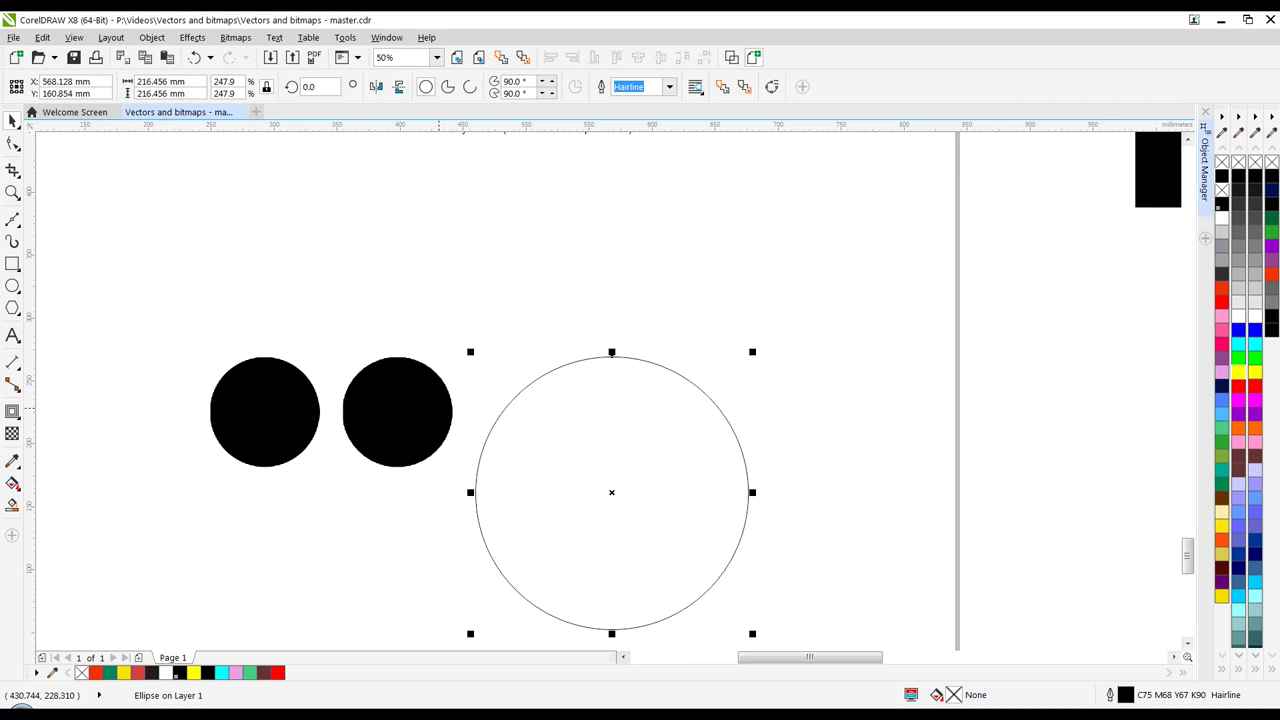
- Move the four Bitmaps and Vector text blocks down to sit just above the circles
scroll(525, 391, down, 4)
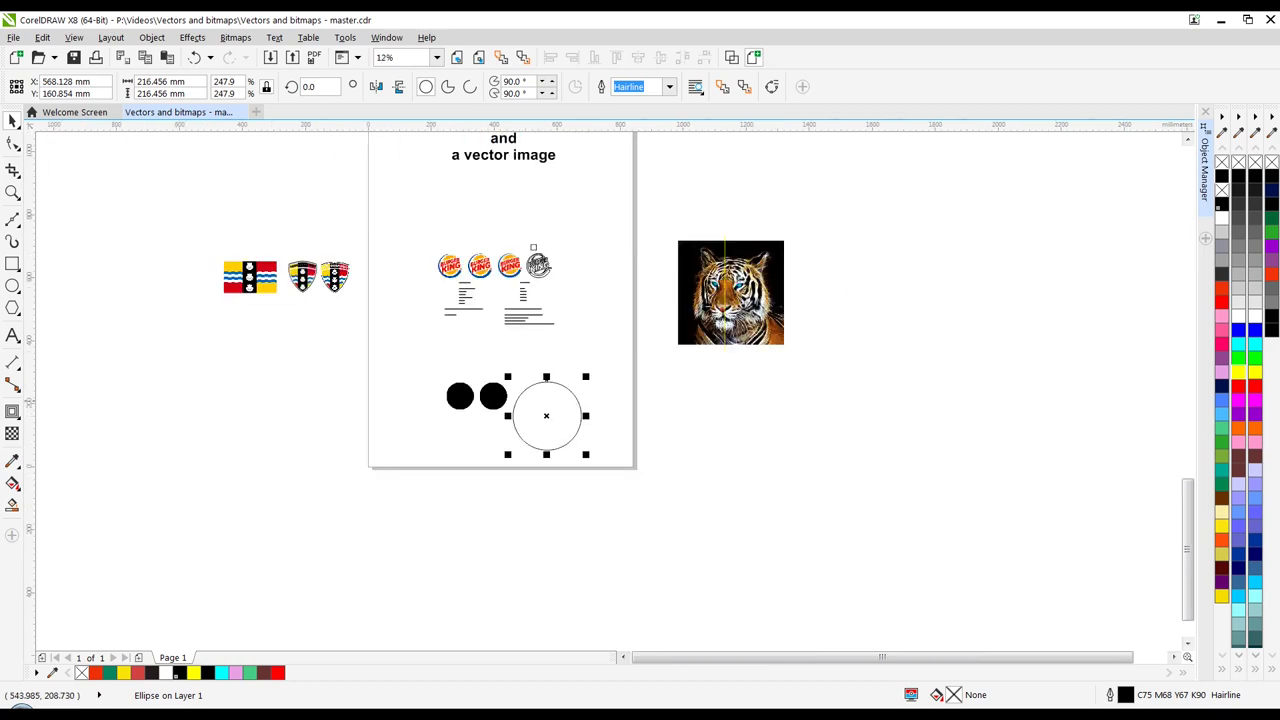
scroll(516, 242, up, 2)
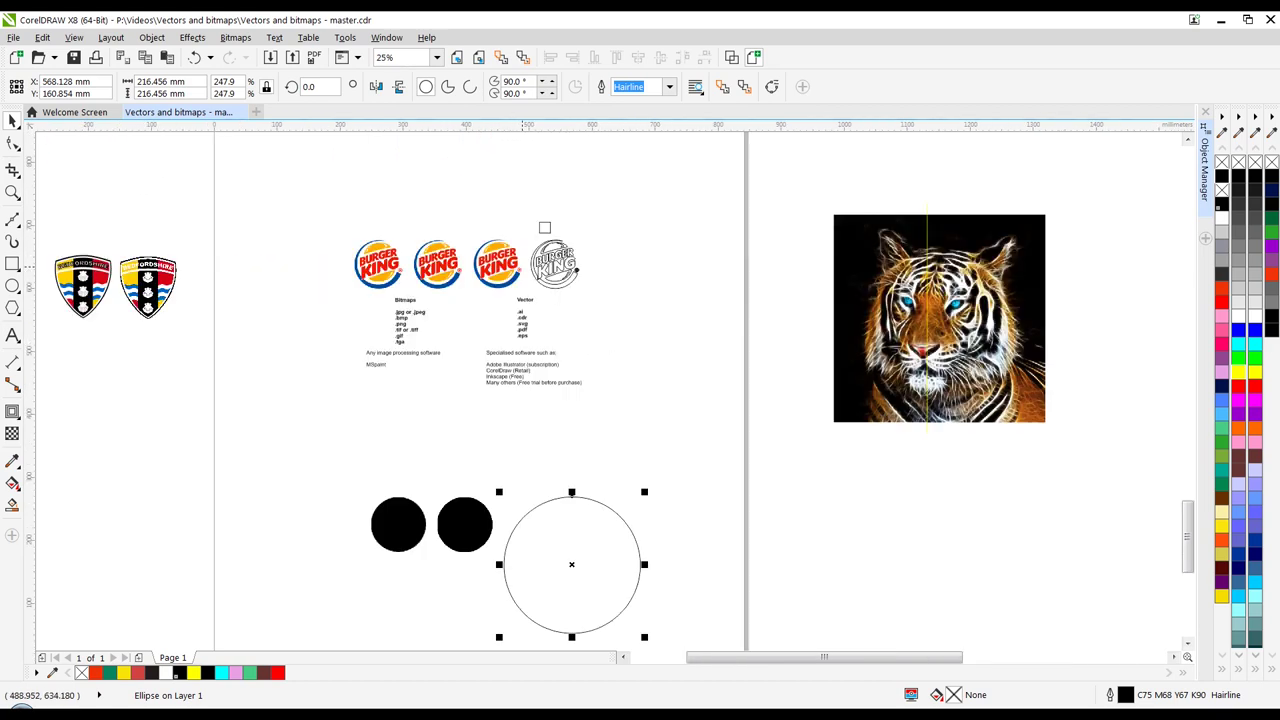
drag(322, 426, 637, 294)
drag(517, 328, 525, 422)
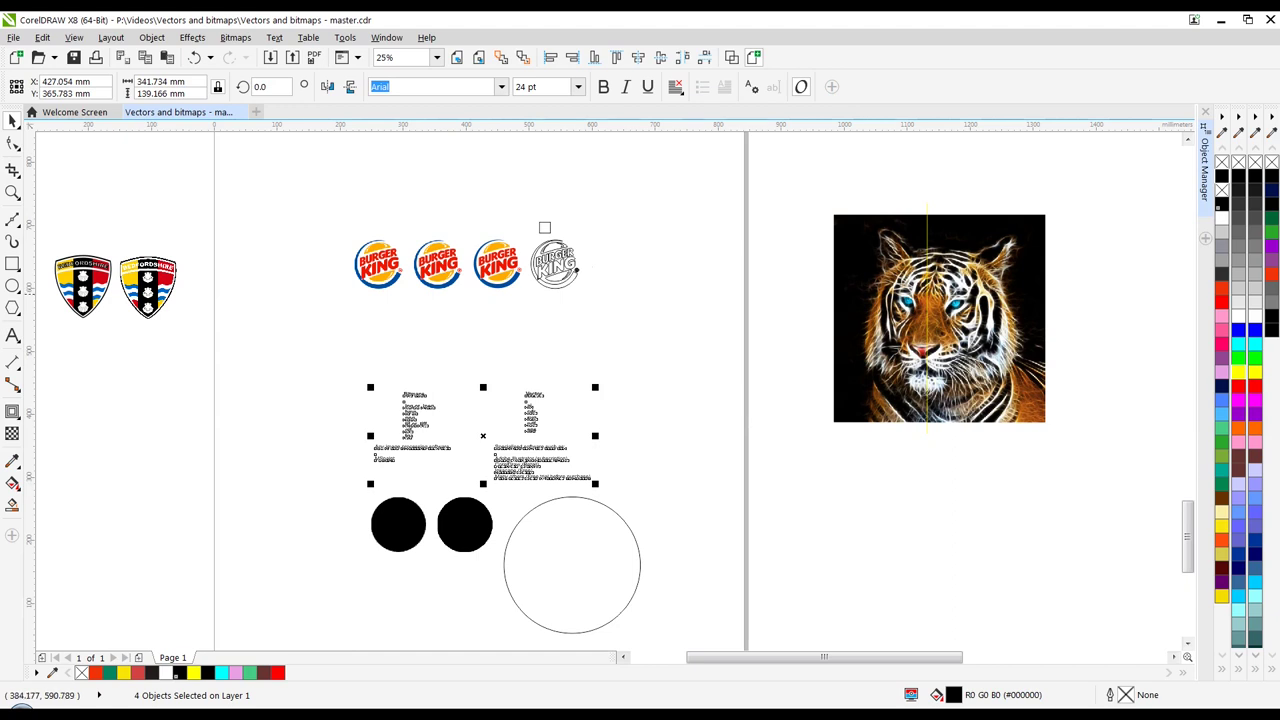
scroll(452, 240, up, 2)
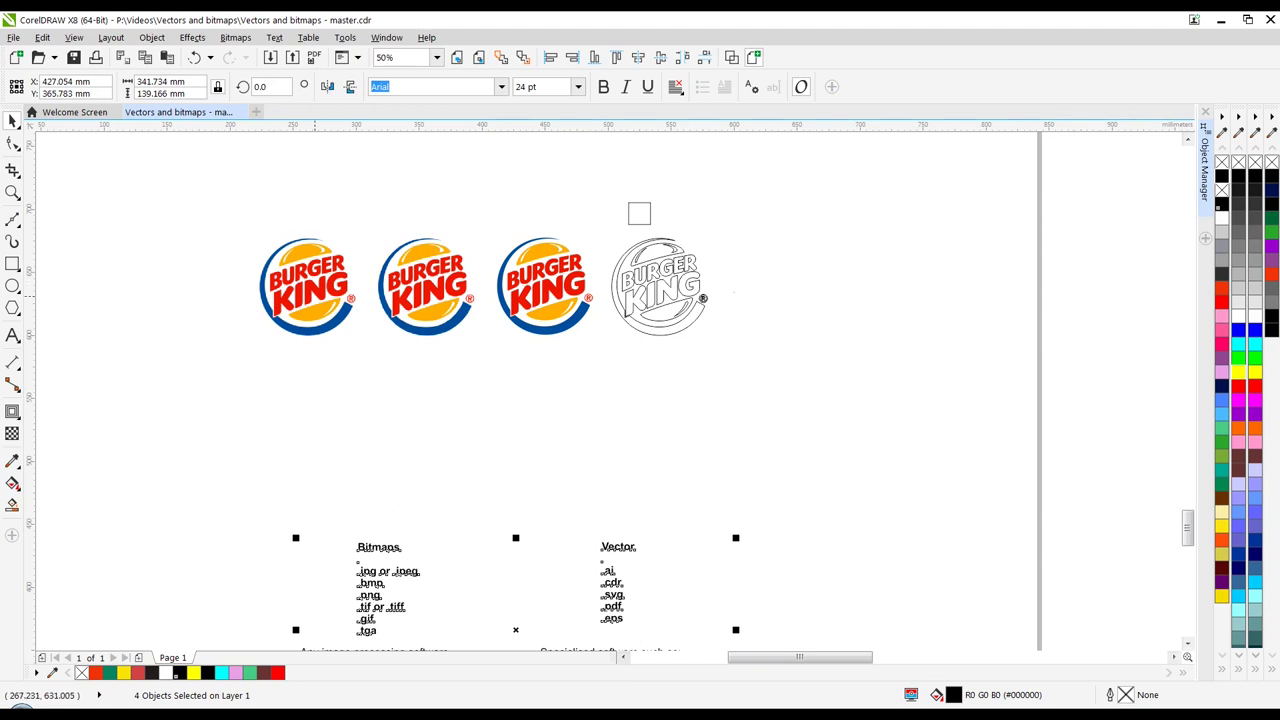
scroll(307, 285, up, 2)
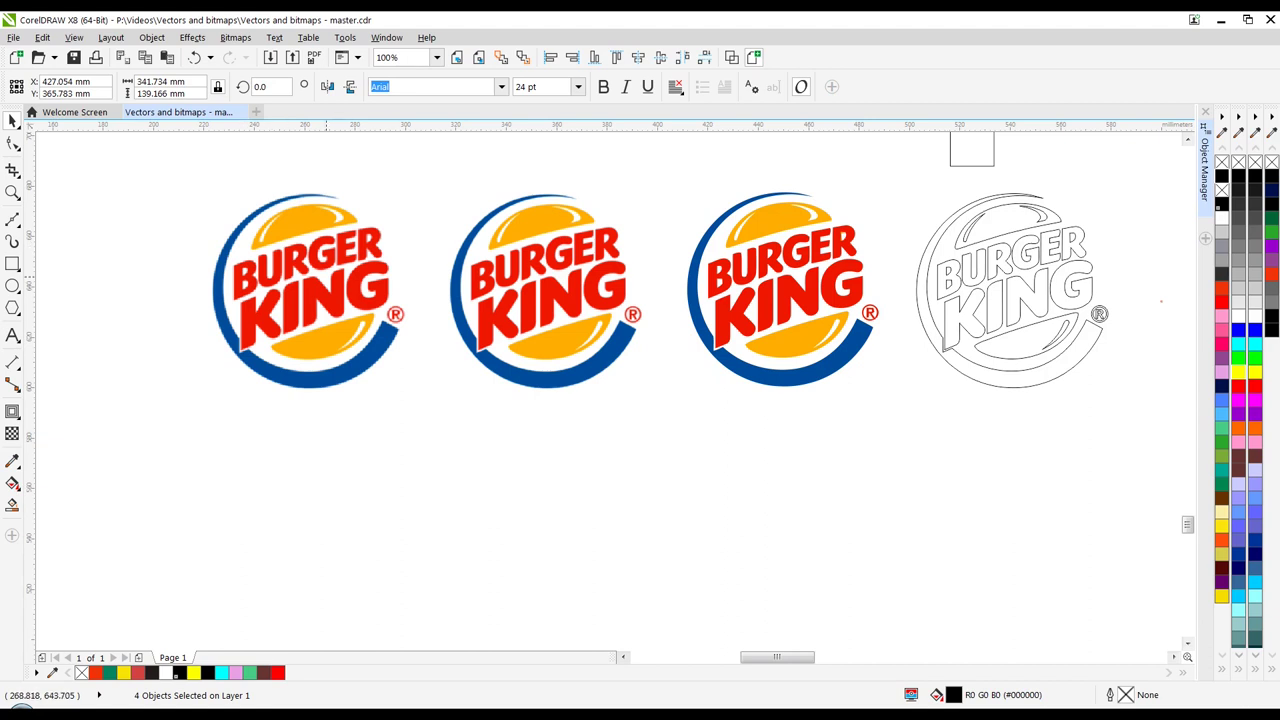
scroll(445, 235, up, 2)
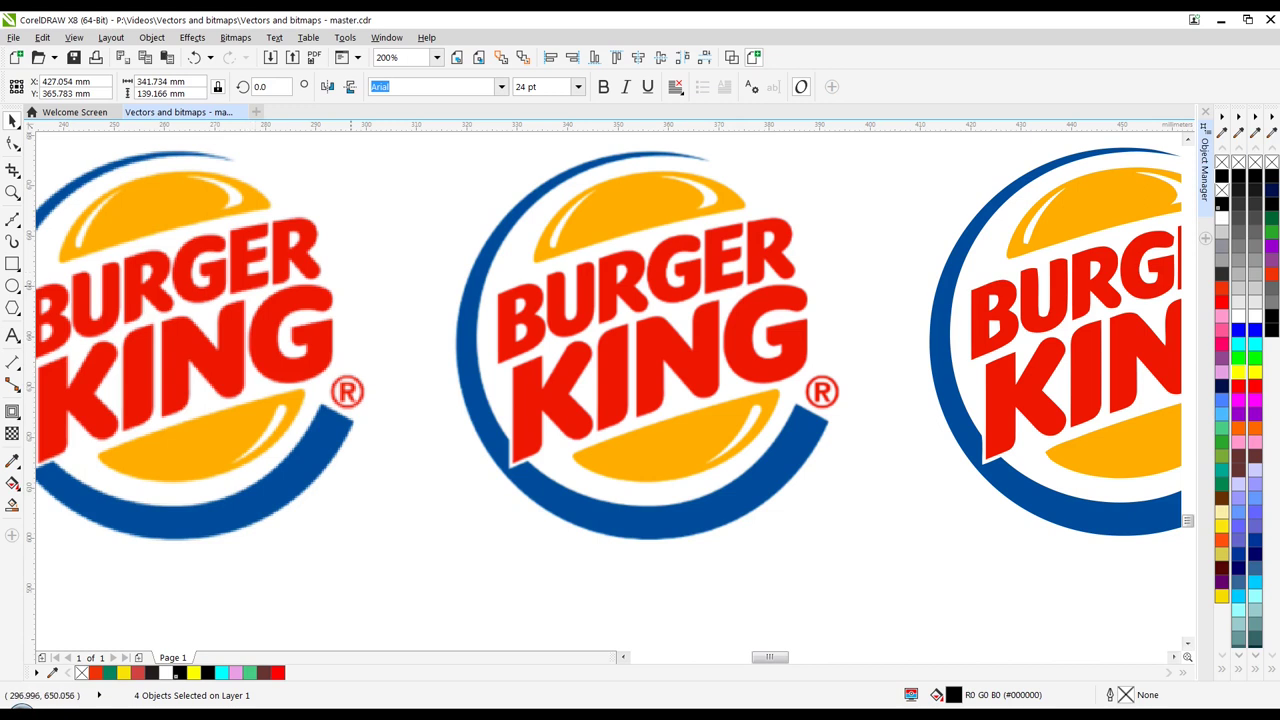
scroll(367, 287, up, 1)
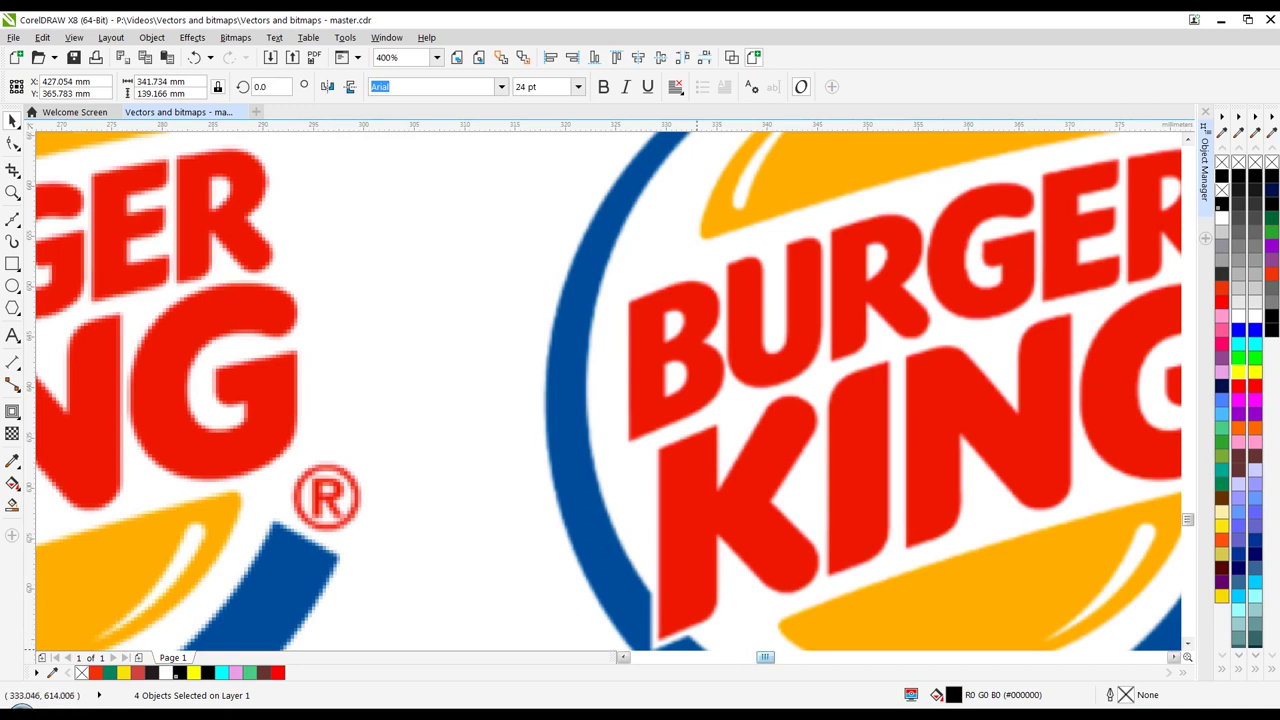
scroll(695, 390, right, 5)
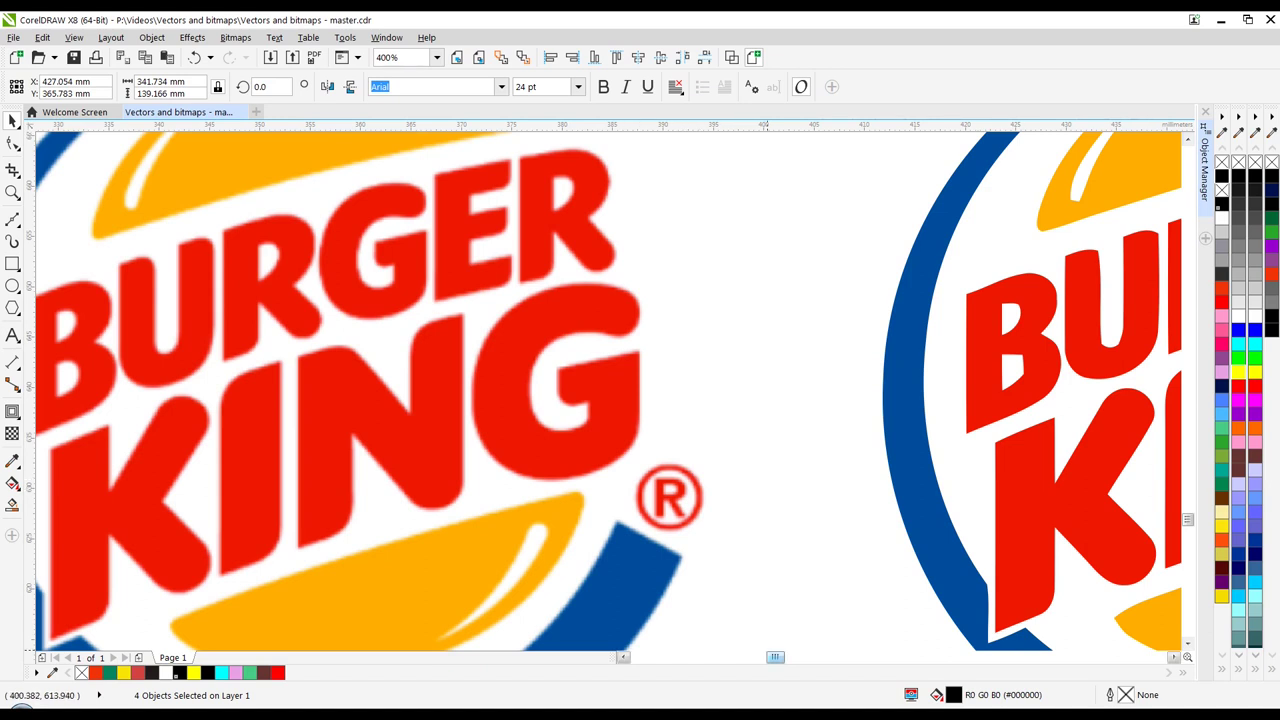
scroll(775, 657, right, 3)
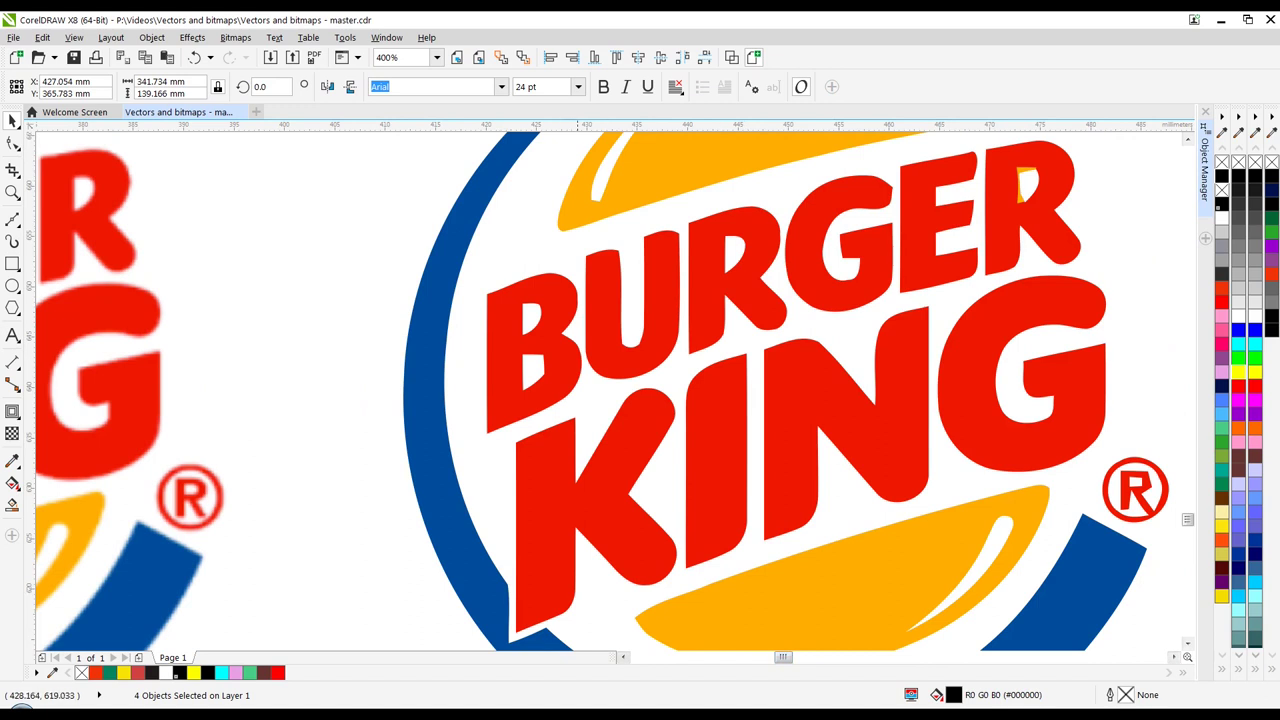
scroll(607, 453, up, 8)
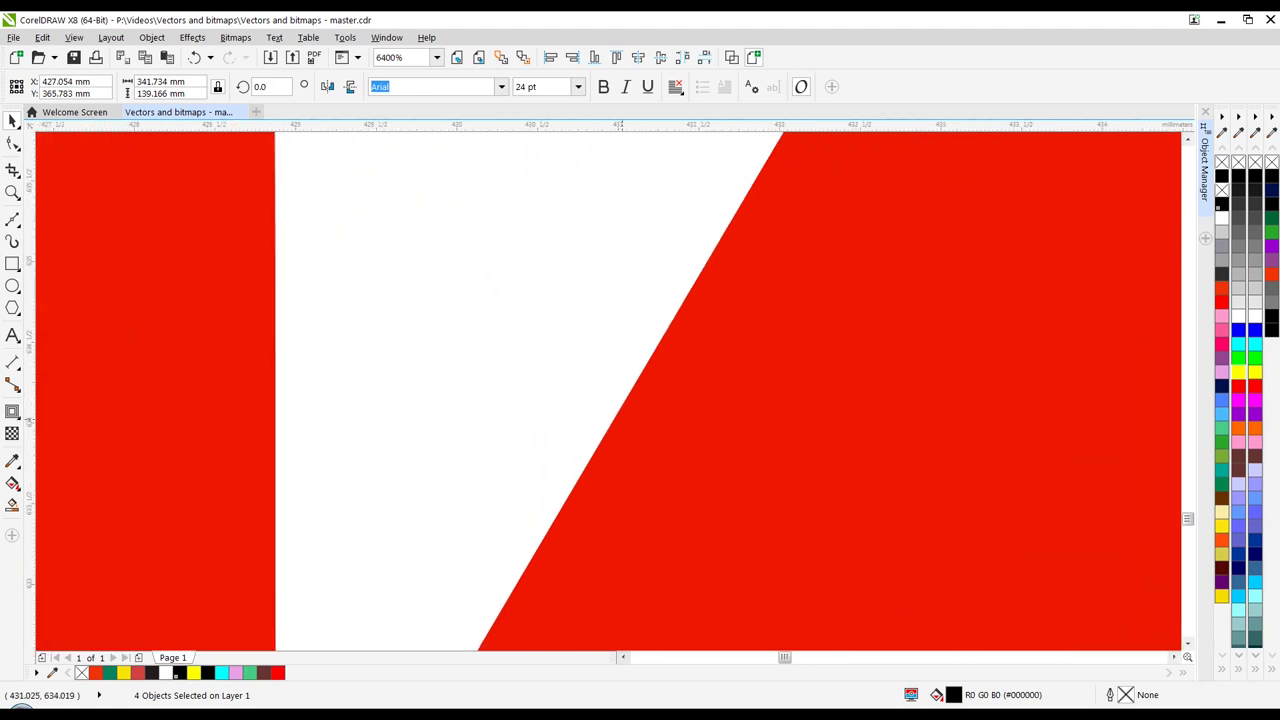
- Zoom in on the red logo edges at 2000% magnification
scroll(615, 418, up, 10)
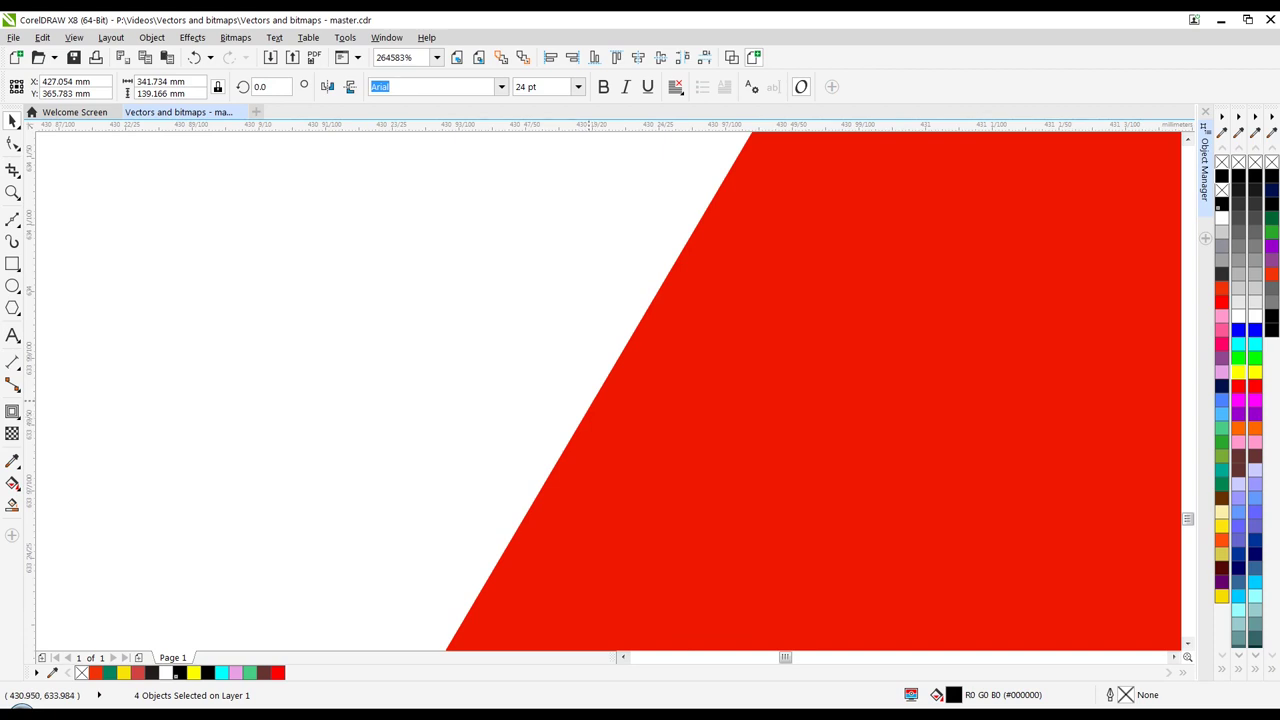
text(2000)
key(Return)
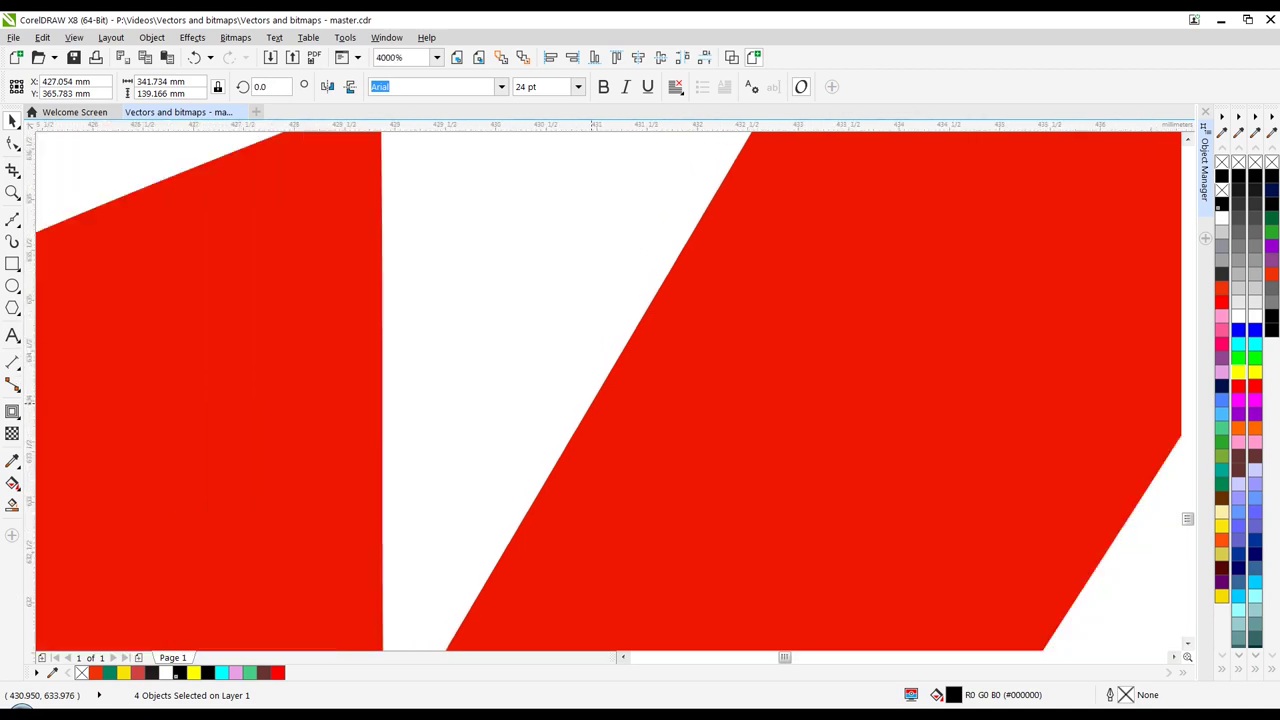
- Zoom out and back in to compare the Burger King logos at 250%
scroll(1147, 352, down, 10)
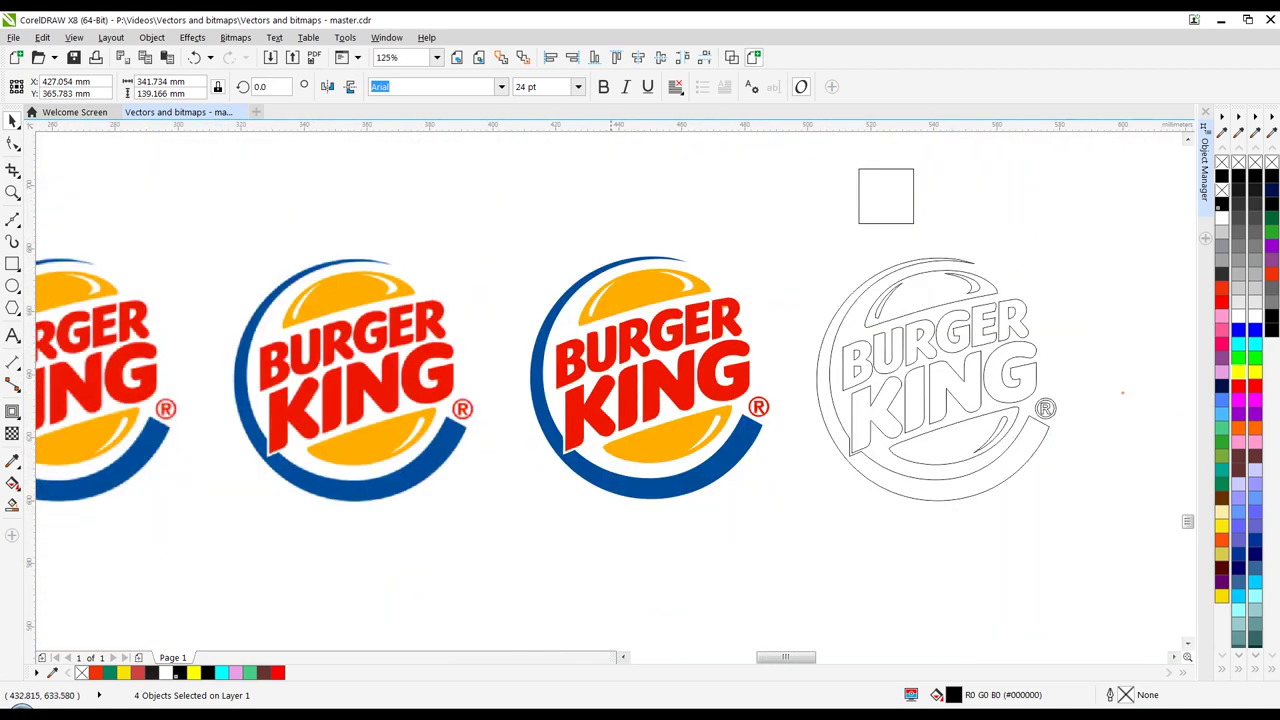
scroll(713, 368, down, 2)
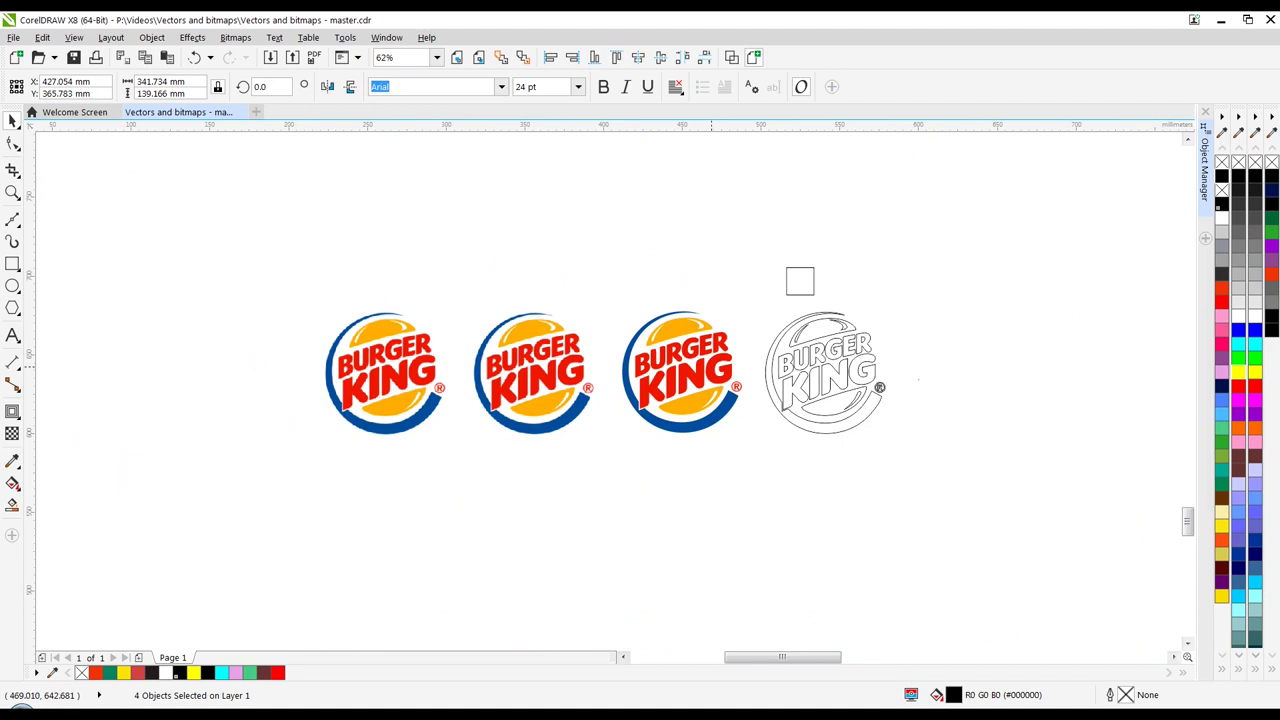
scroll(768, 366, up, 2)
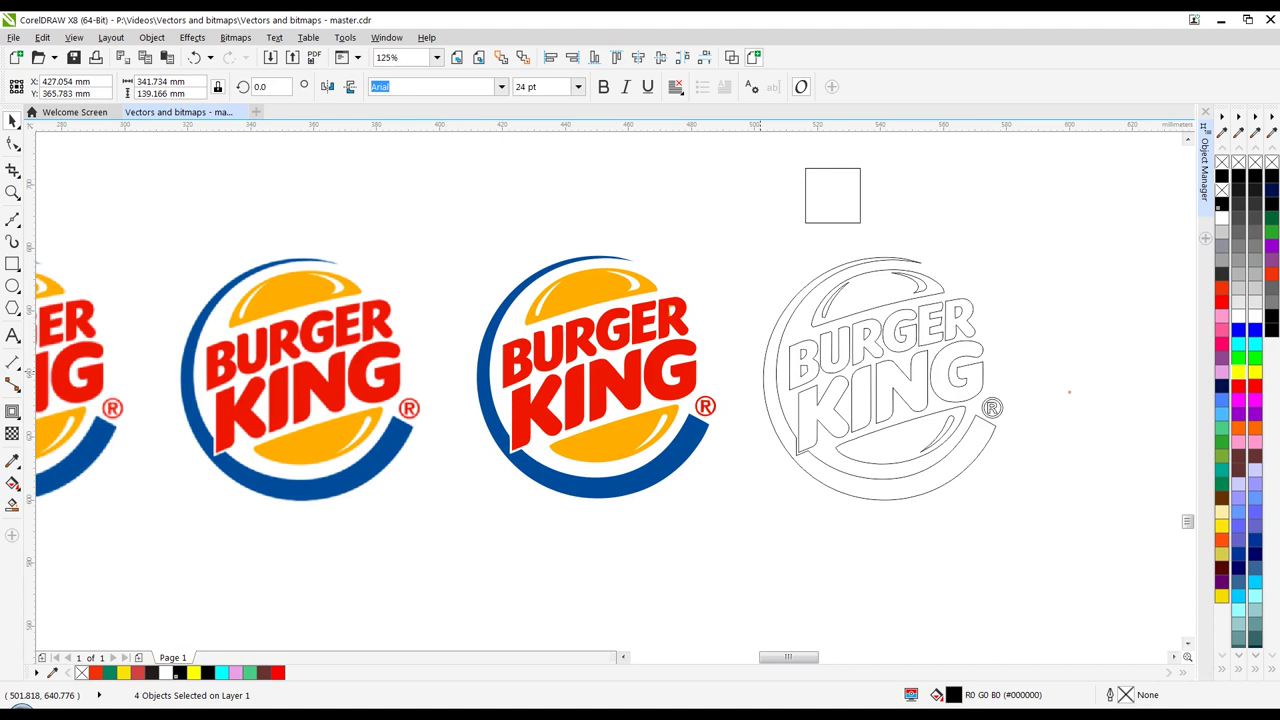
scroll(757, 340, down, 2)
scroll(870, 400, up, 2)
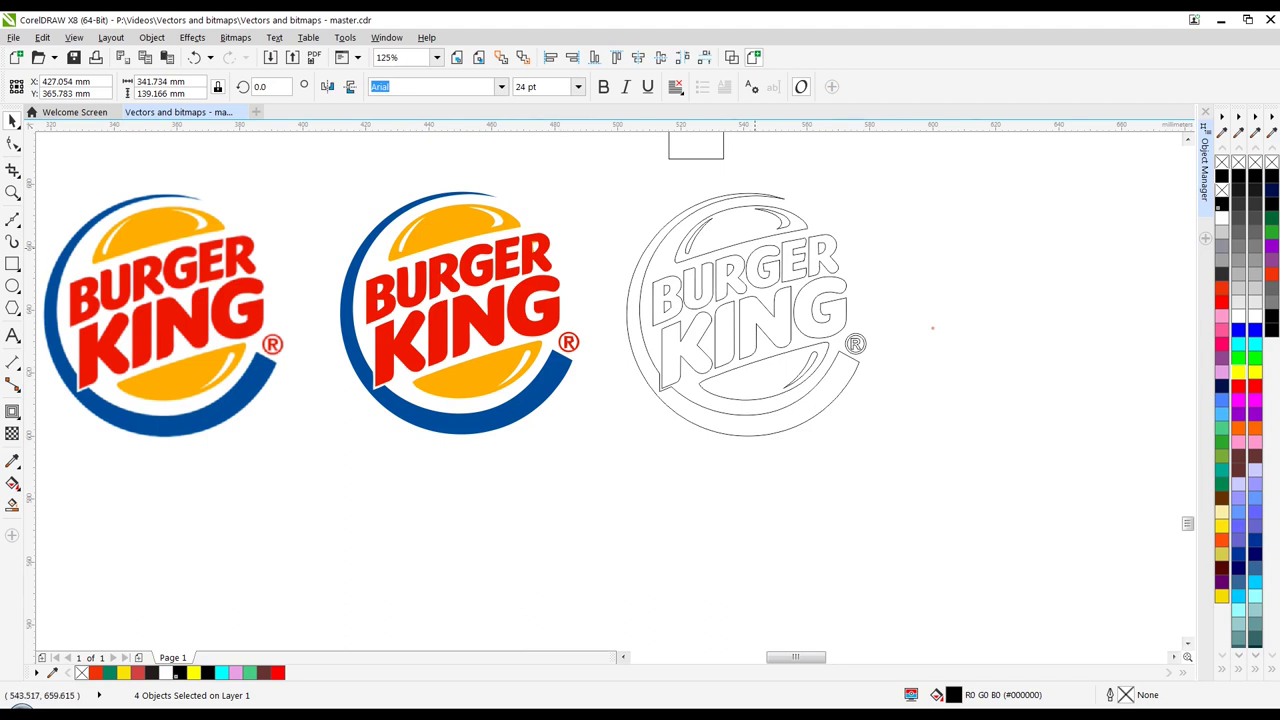
scroll(790, 268, up, 5)
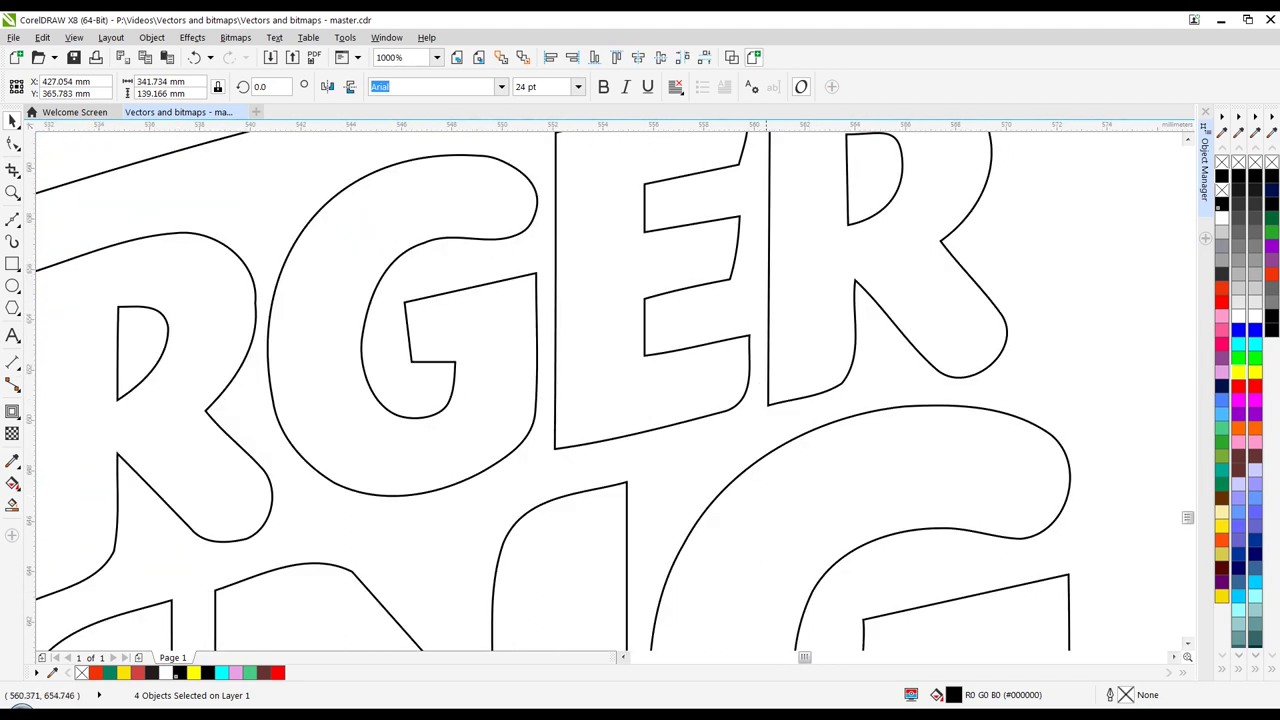
scroll(615, 390, down, 5)
scroll(615, 390, up, 5)
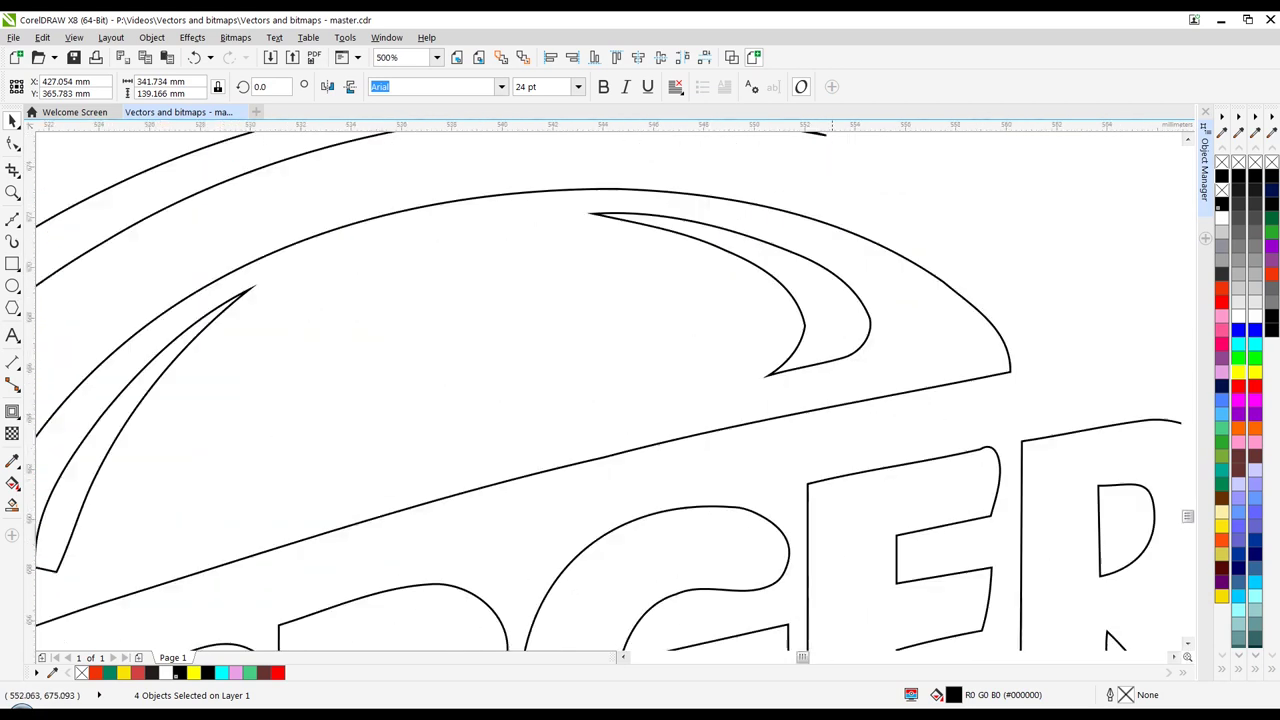
scroll(834, 208, down, 5)
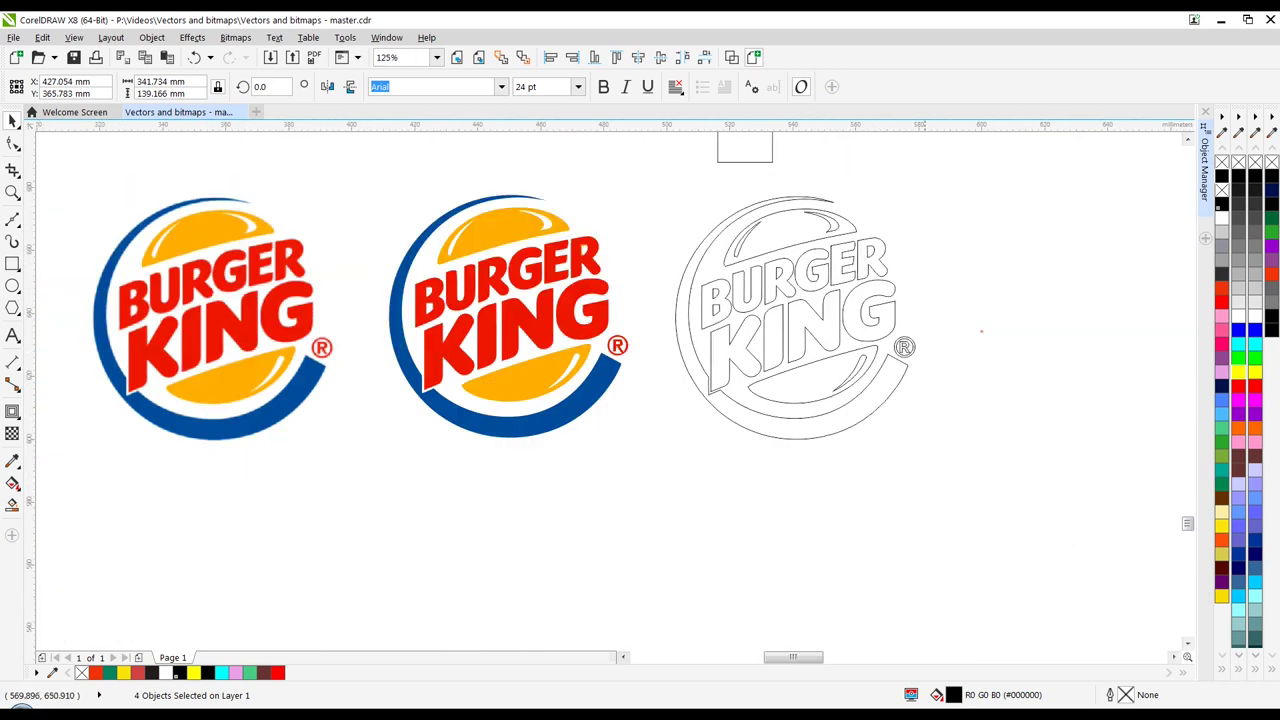
scroll(940, 331, up, 2)
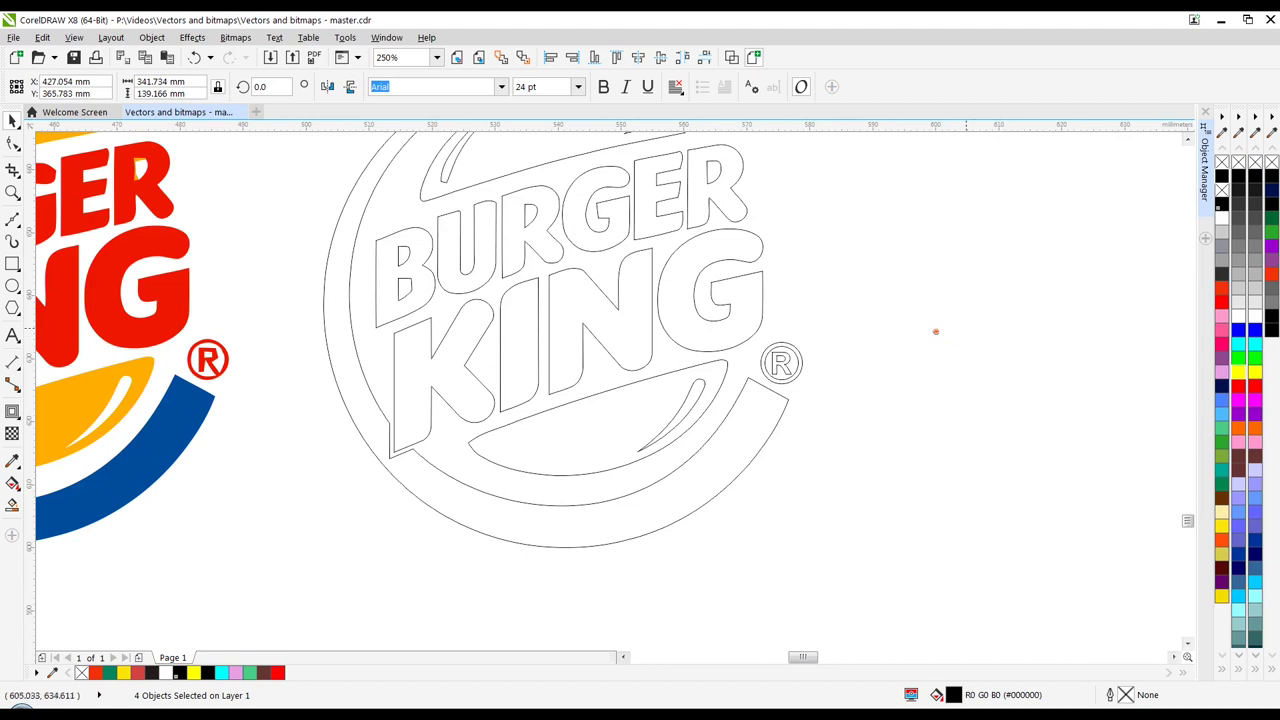
- Select the 21 tiny logo objects at the red dot and magnify them to 31993%
drag(946, 314, 922, 352)
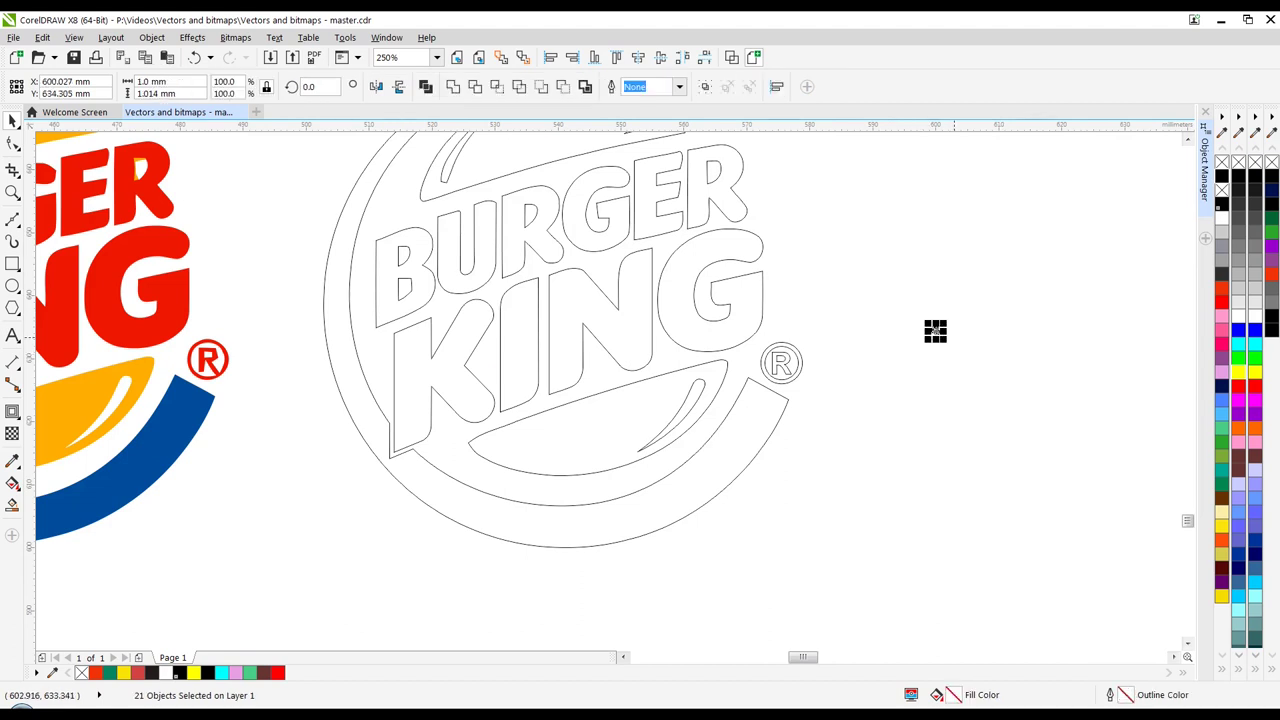
key(Escape)
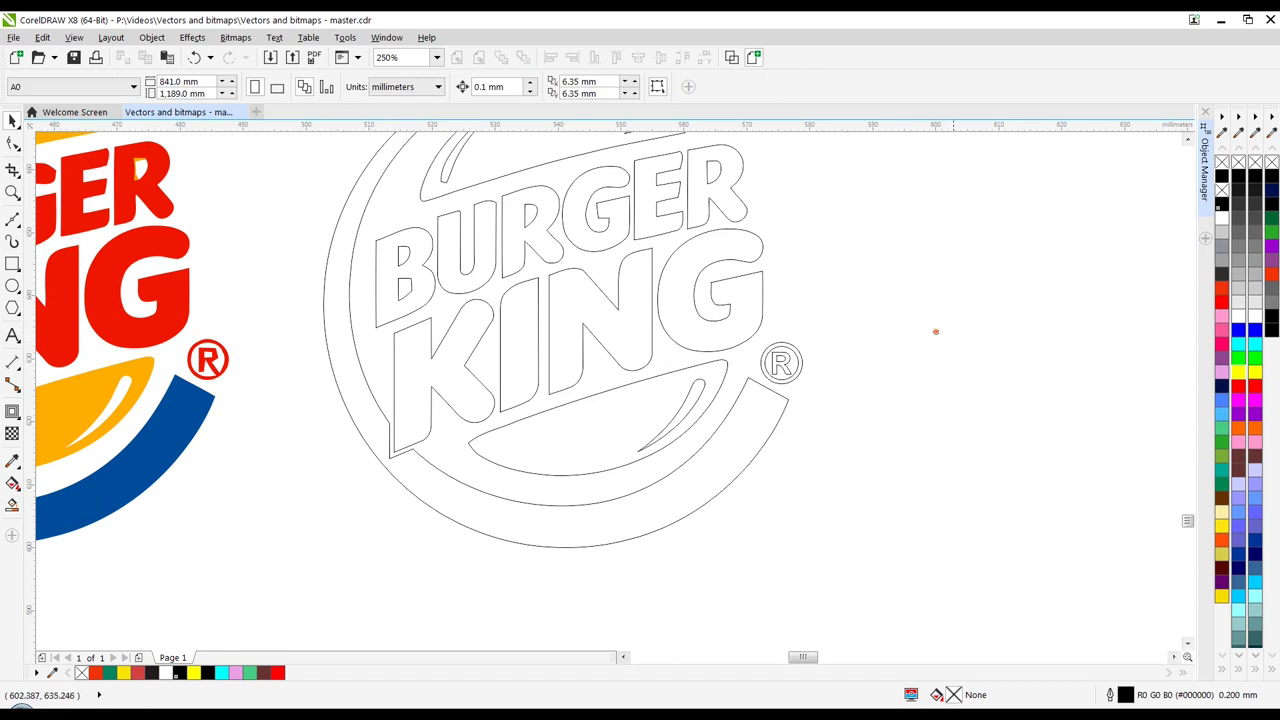
drag(946, 314, 900, 354)
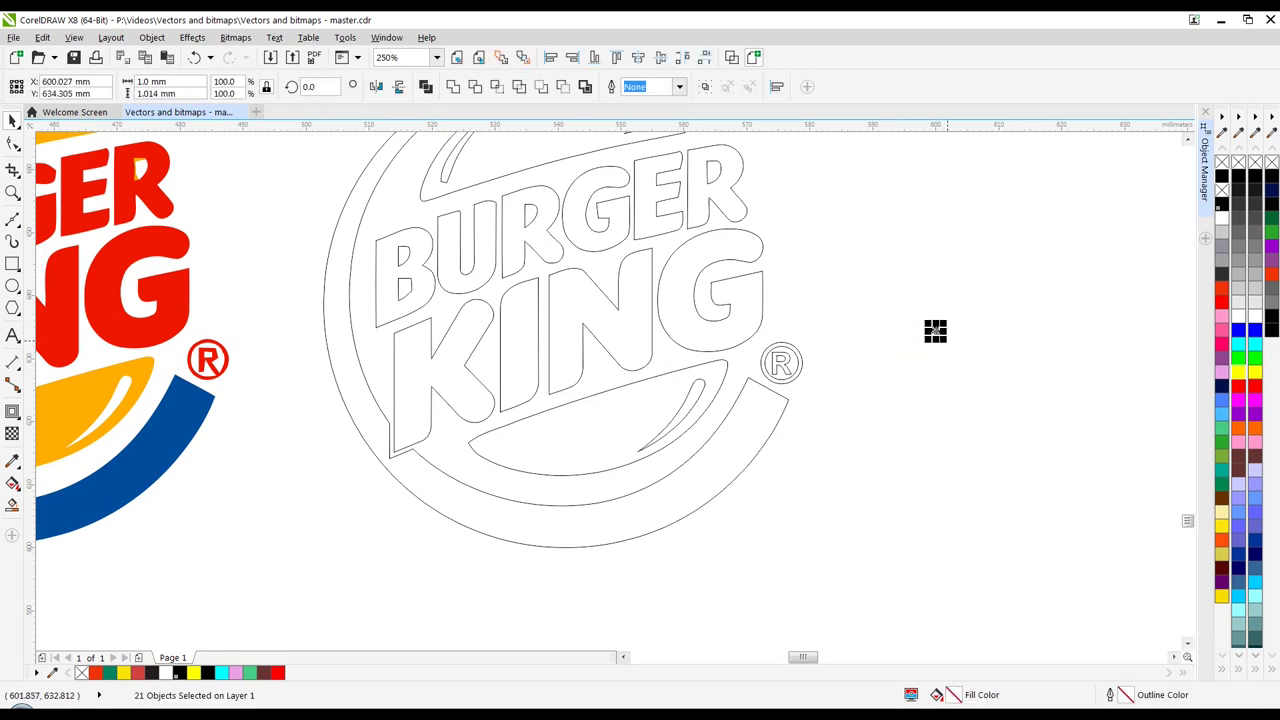
scroll(930, 325, up, 2)
scroll(910, 320, up, 4)
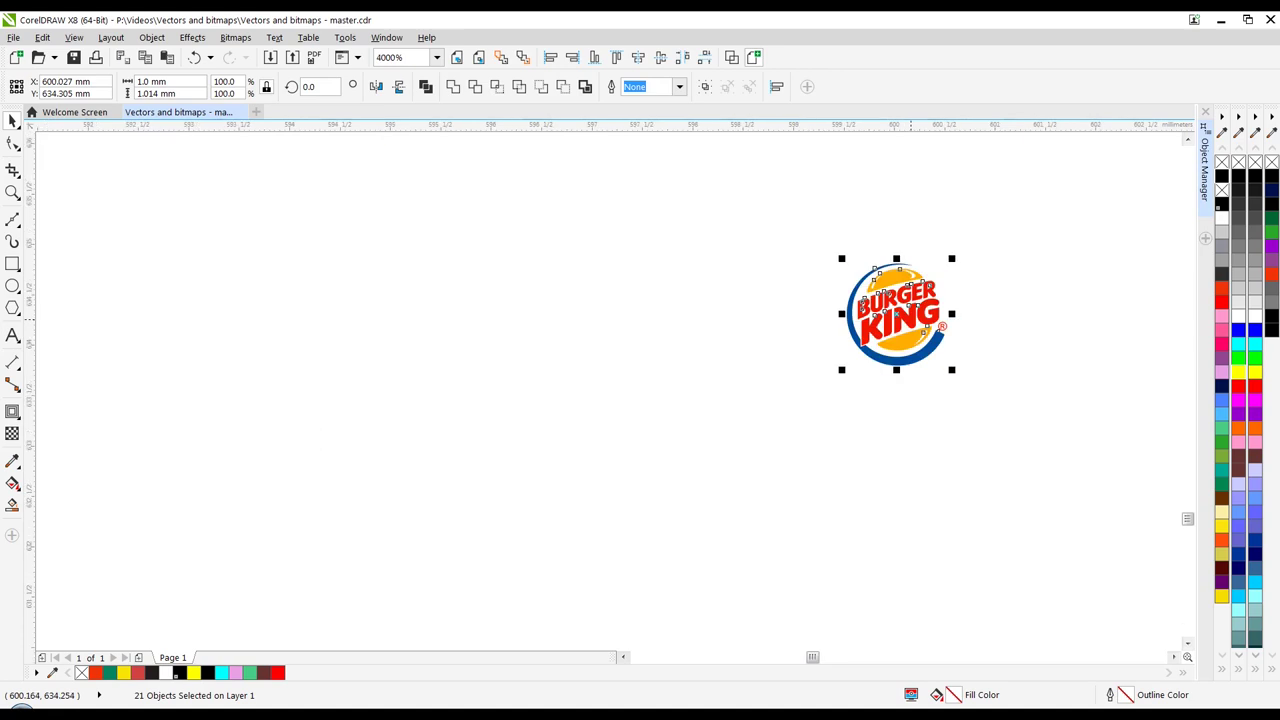
scroll(930, 297, up, 1)
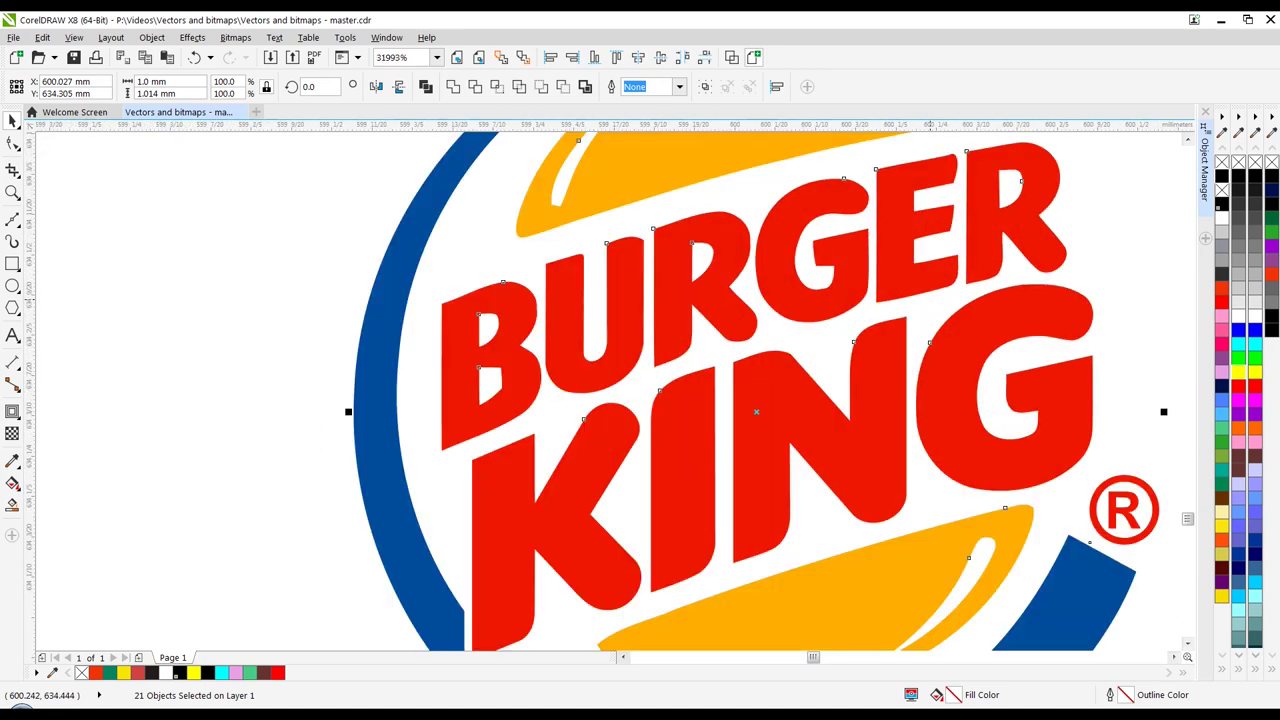
click(309, 300)
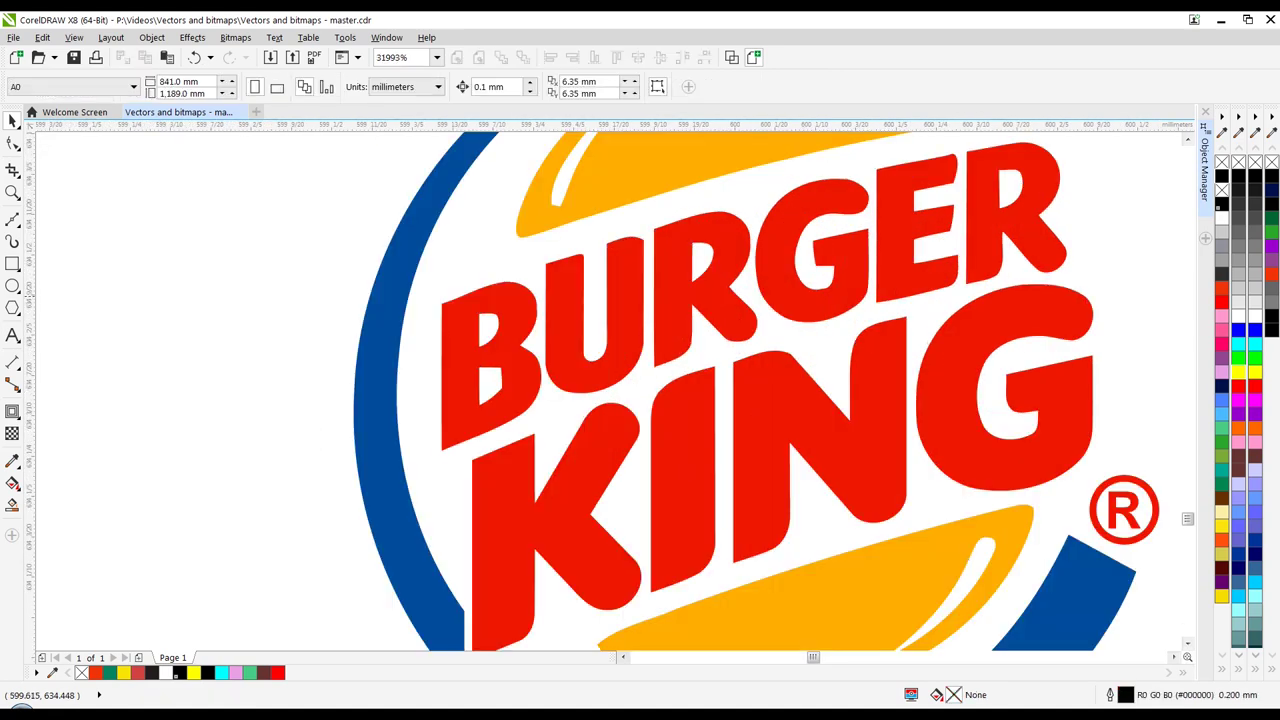
- Zoom out to 8% to see the whole teaching page with the tiger image
scroll(309, 300, down, 1)
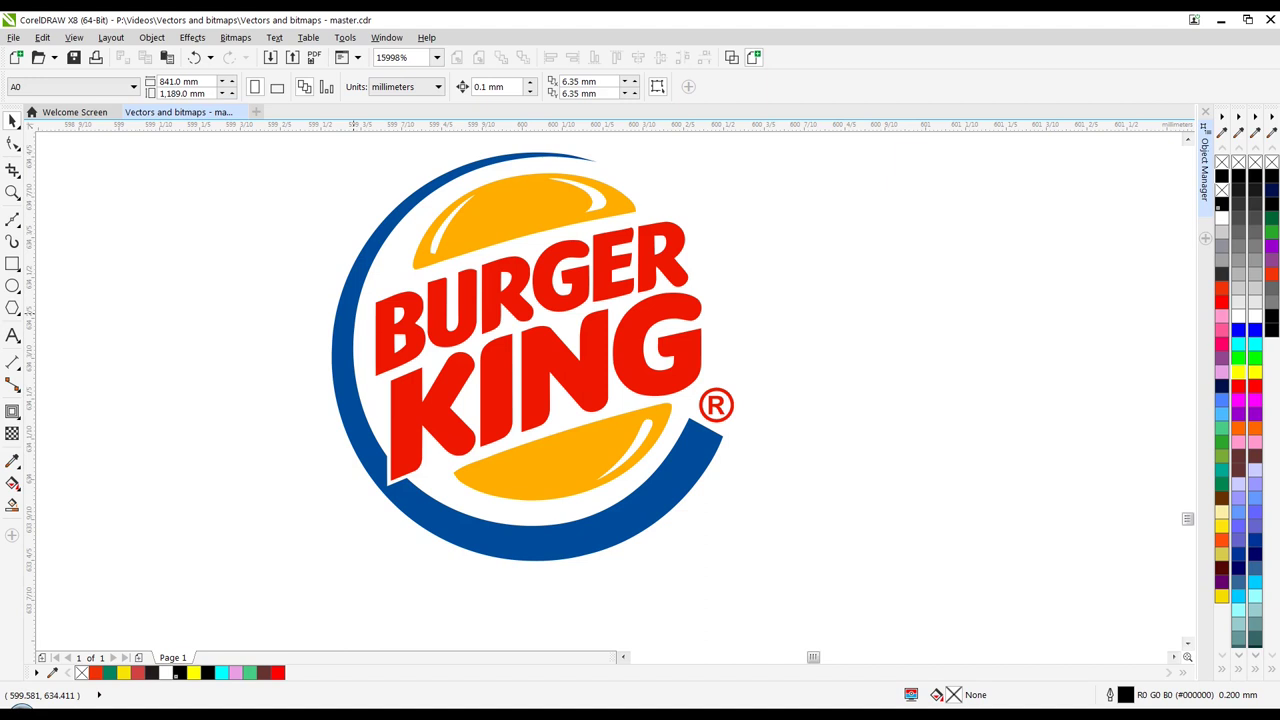
scroll(376, 312, down, 1)
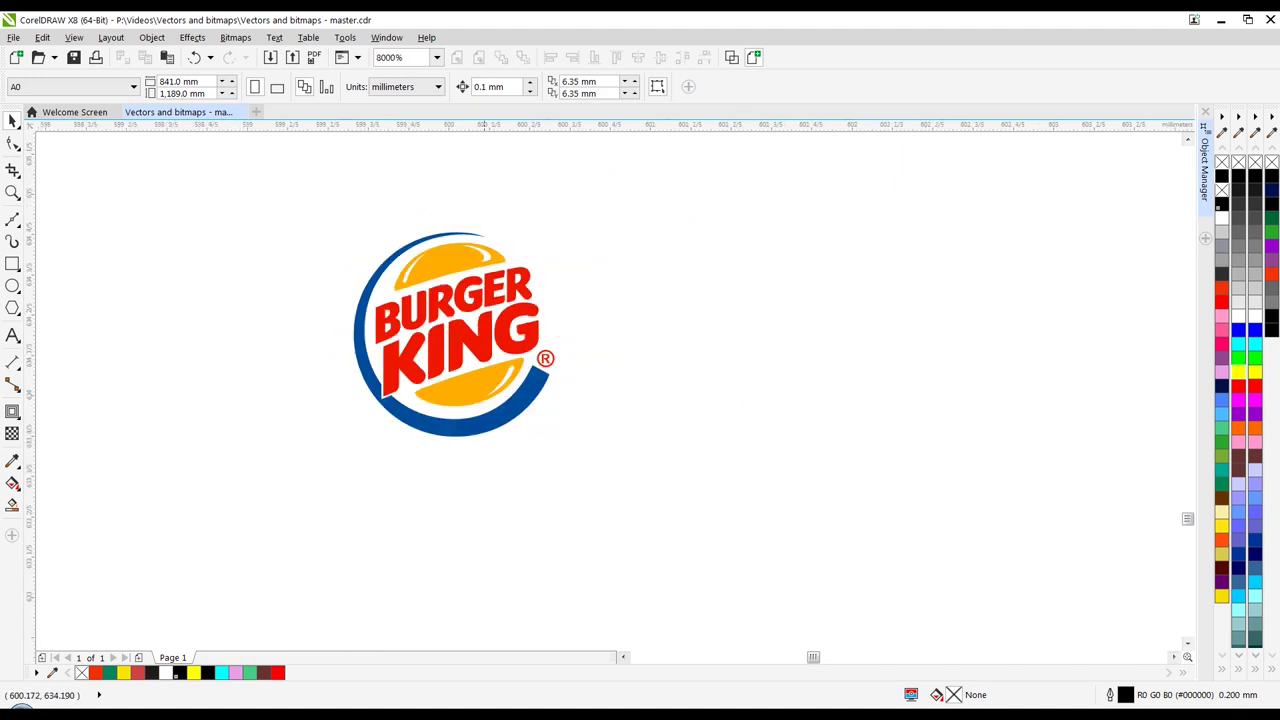
scroll(692, 420, down, 4)
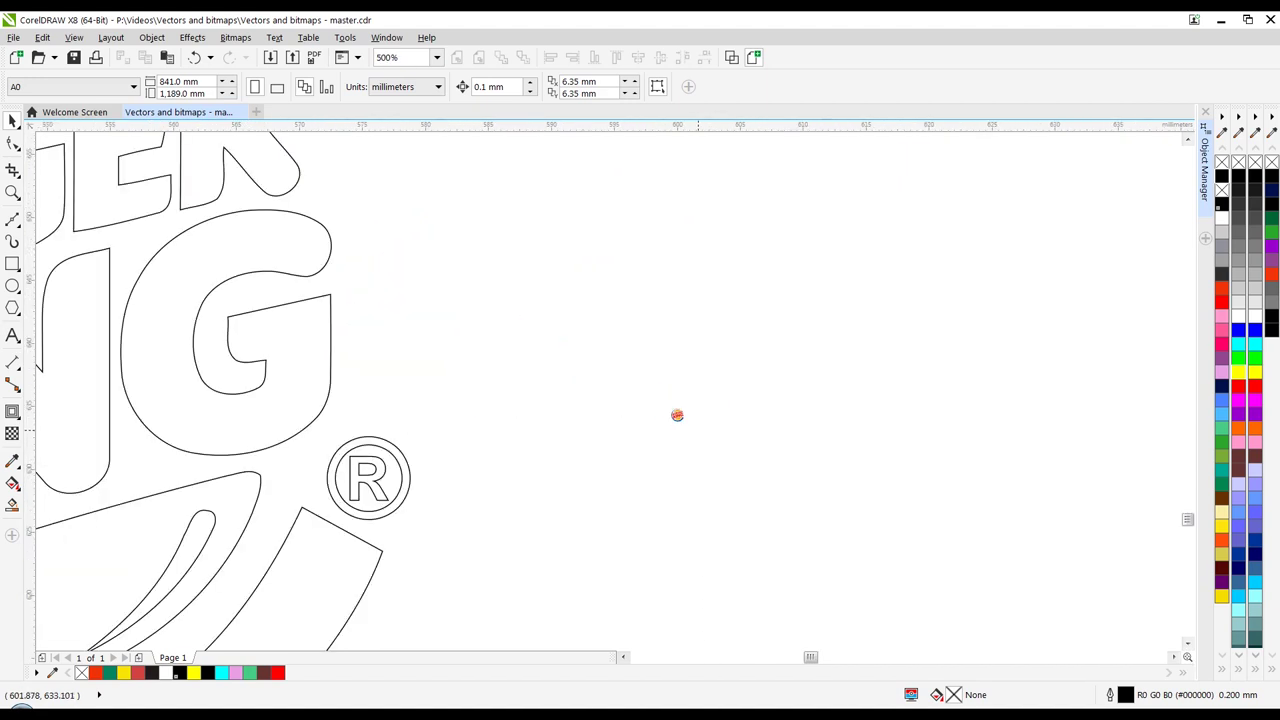
scroll(680, 420, down, 3)
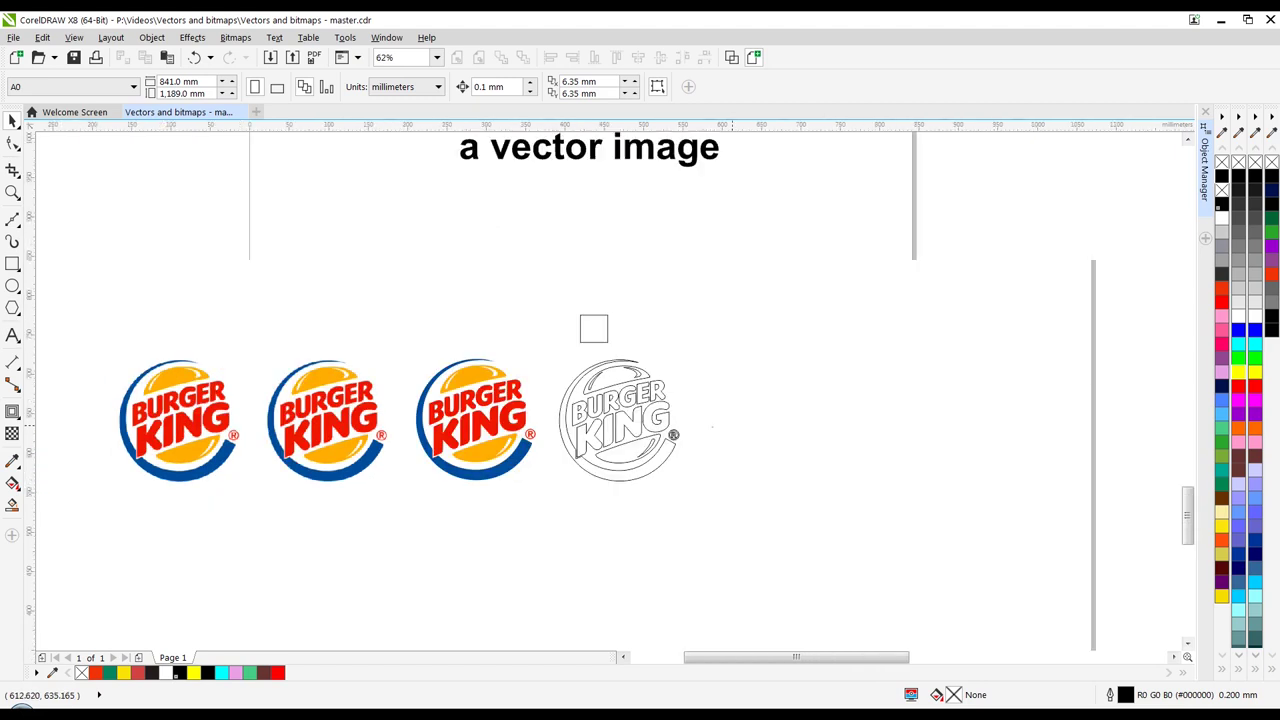
scroll(527, 392, down, 3)
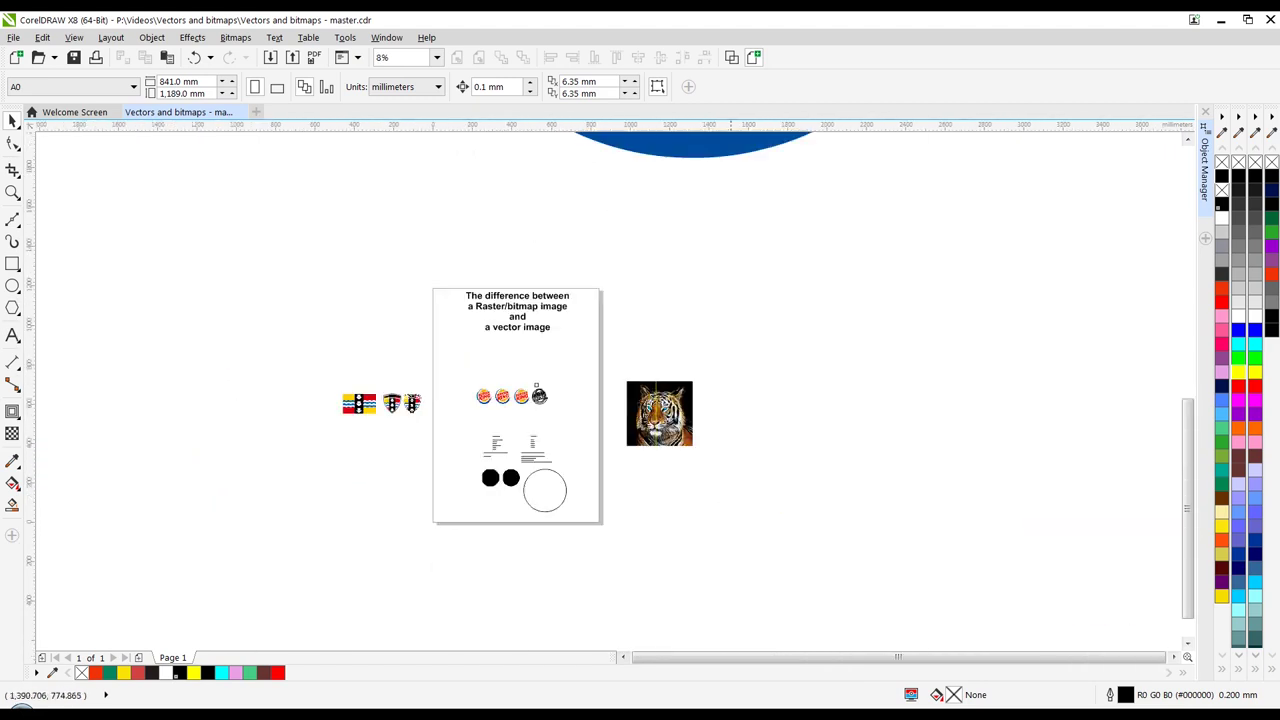
- At 2% zoom, select the giant 21-object Burger King logo and dismiss the zoom-limit warning
scroll(623, 423, down, 2)
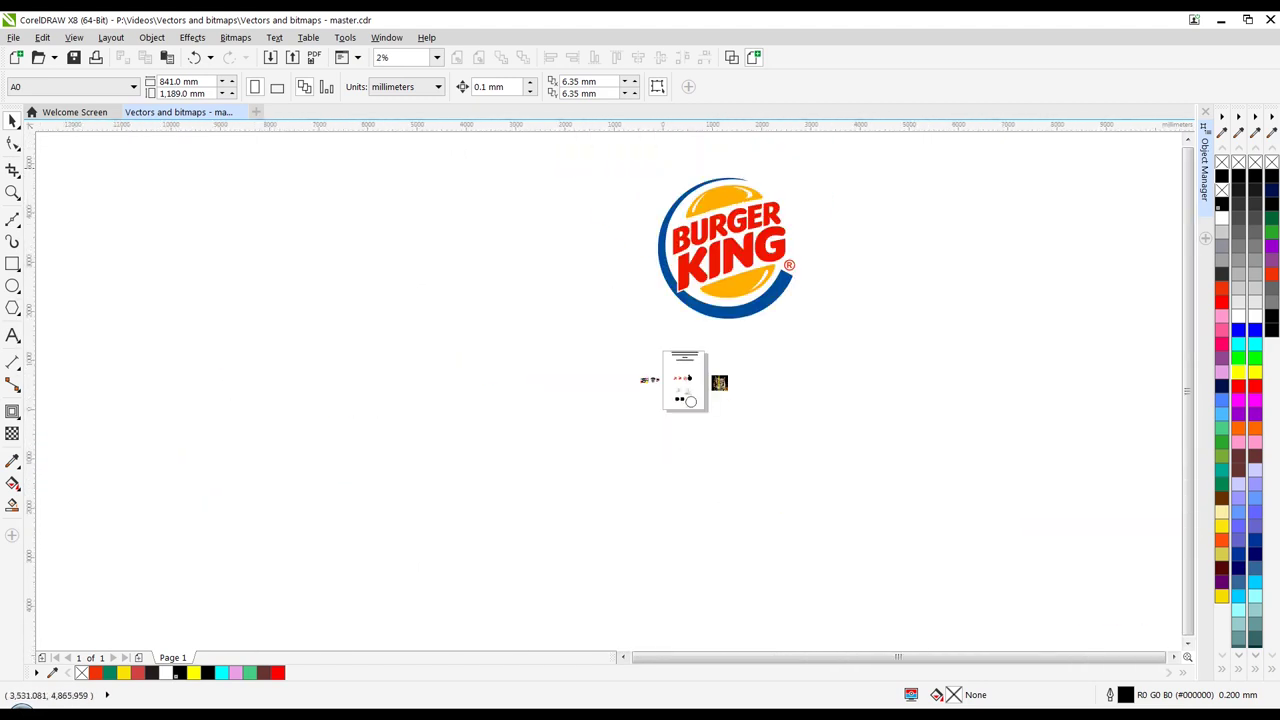
click(742, 224)
scroll(742, 224, up, 1)
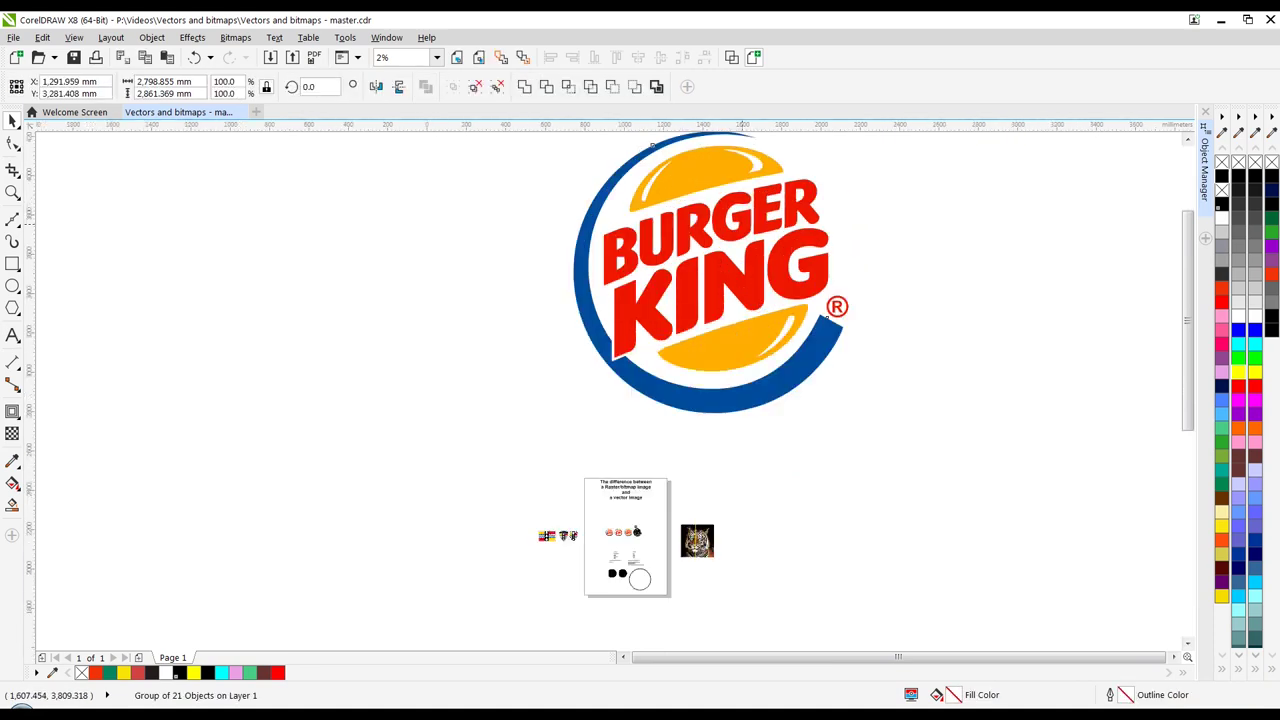
scroll(742, 224, up, 5)
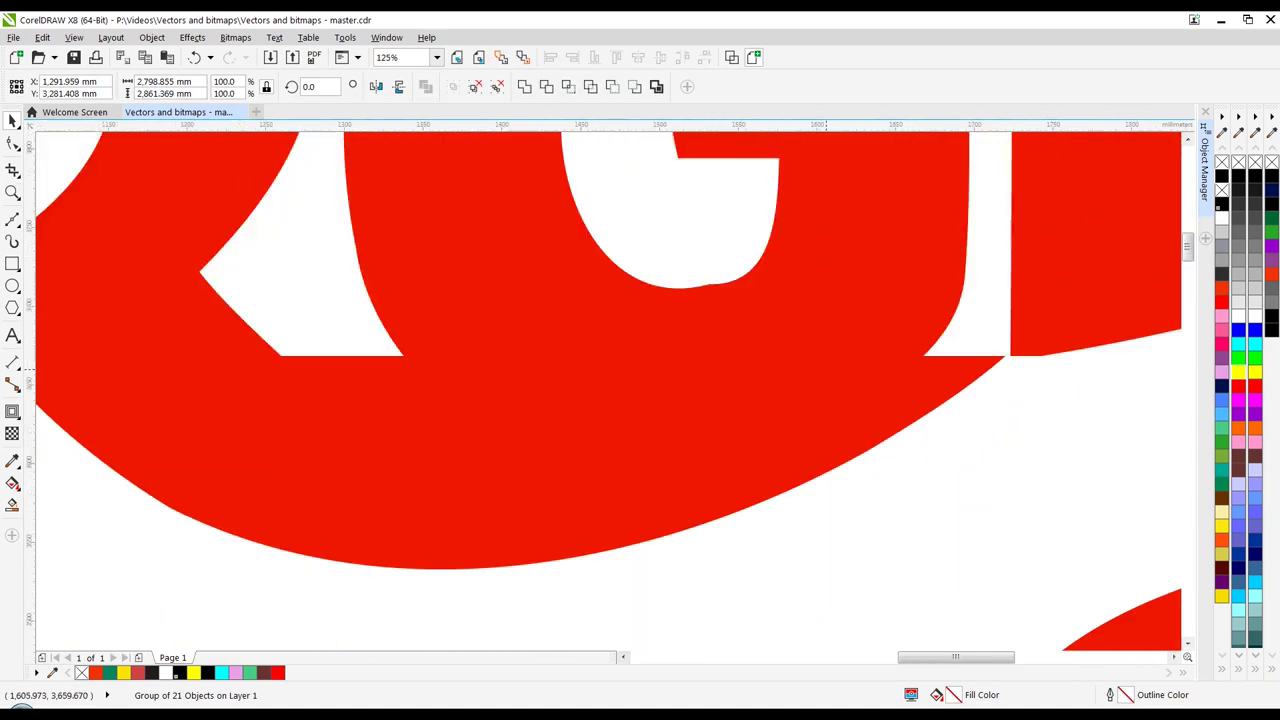
scroll(742, 224, down, 5)
scroll(742, 224, down, 2)
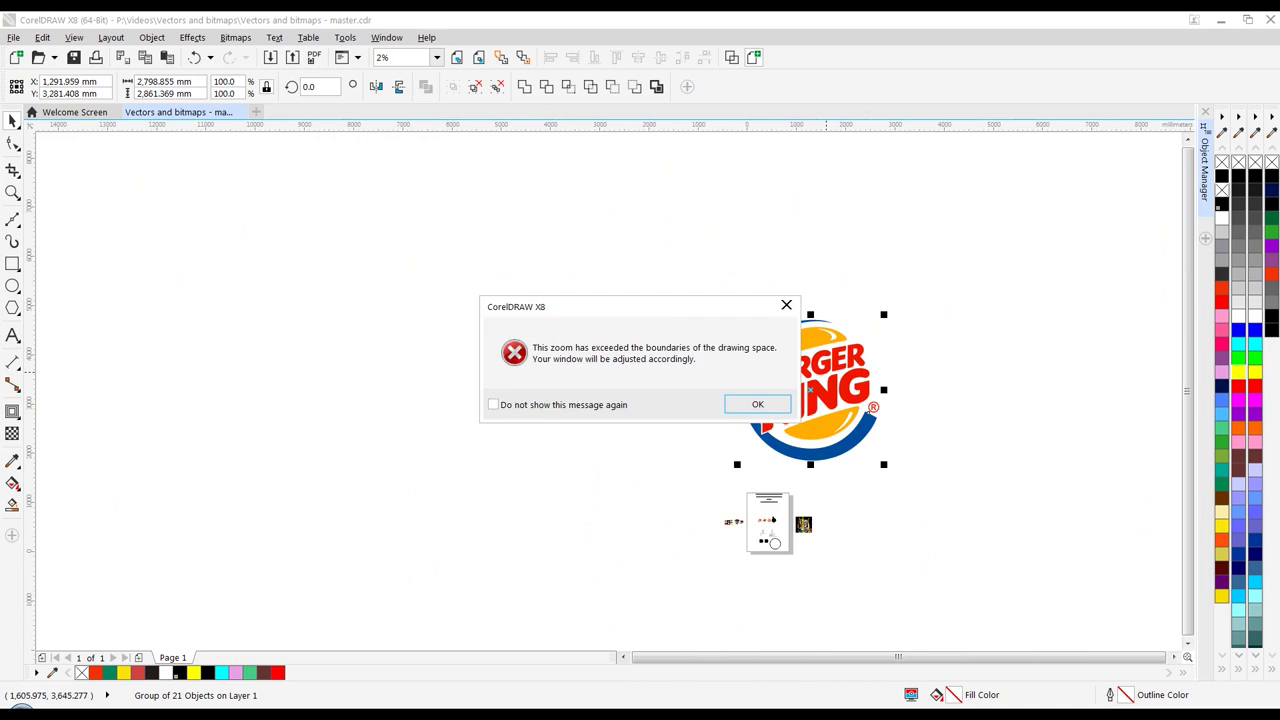
key(Return)
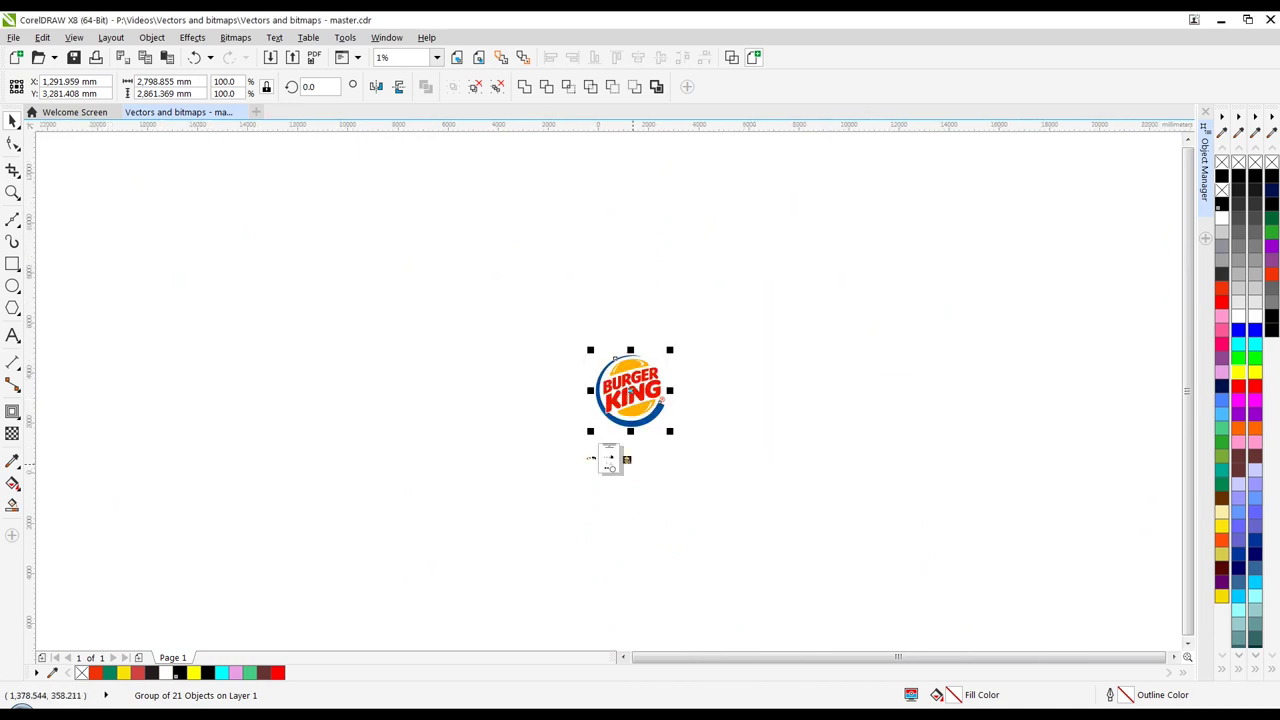